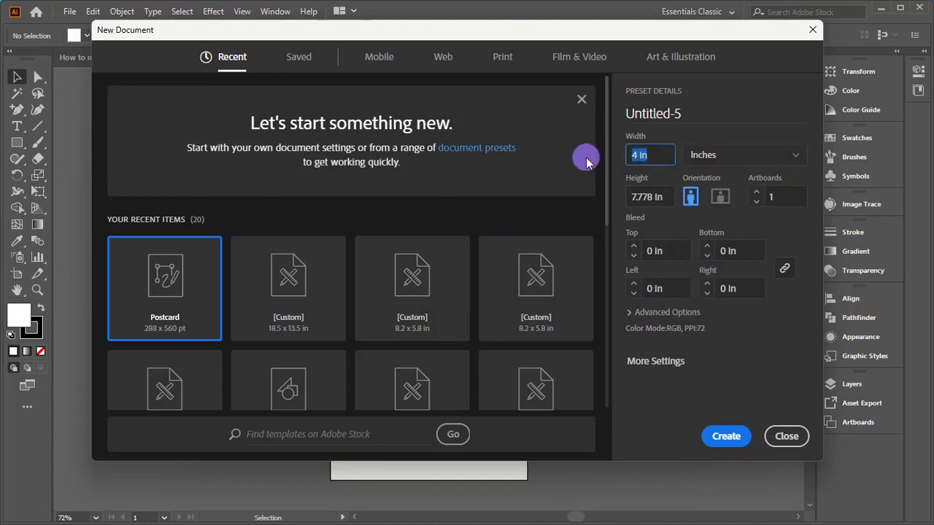
- Create a new landscape document 18.5 in wide and 13.5 in high
{"action": "type", "text": "18.5"}
{"action": "key", "text": "Tab"}
{"action": "type", "text": "13.5"}
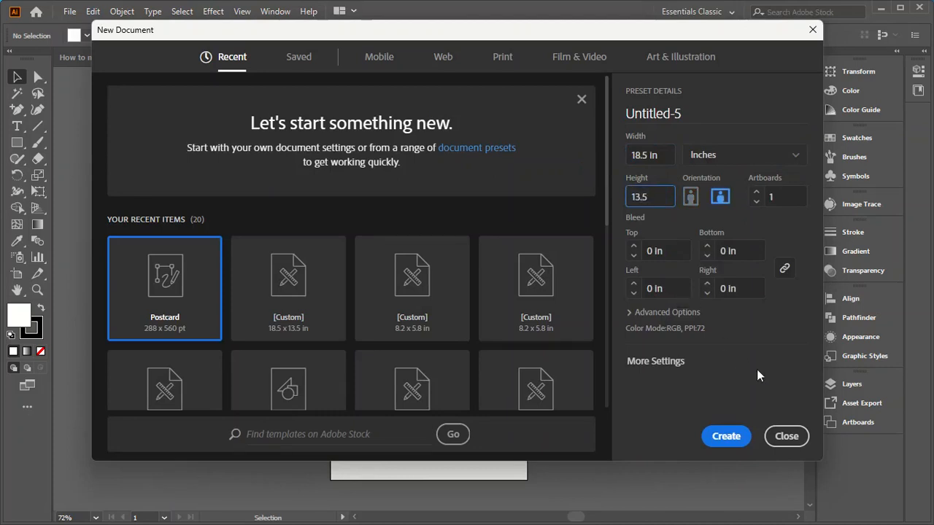
{"action": "left_click", "coordinate": [729, 436]}
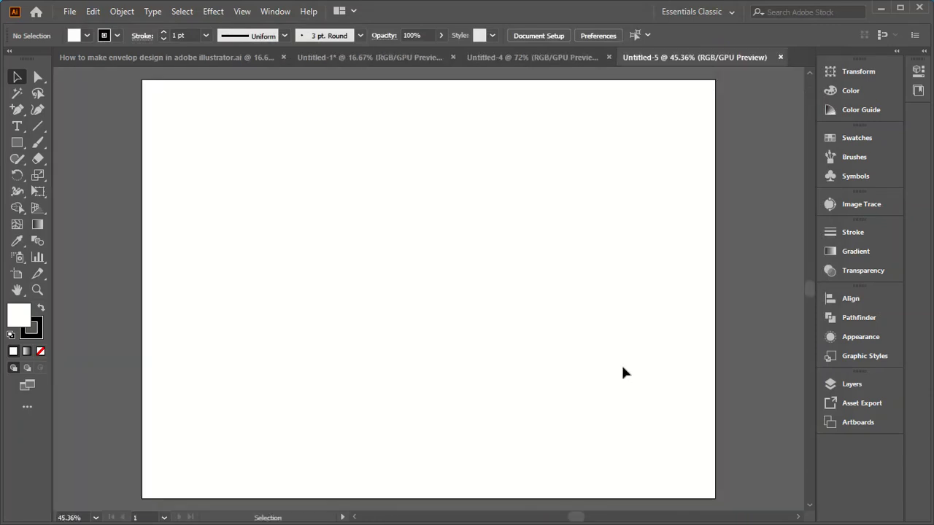
- Create a rectangle 9 in wide and 12 in high on the artboard
{"action": "left_click", "coordinate": [17, 142]}
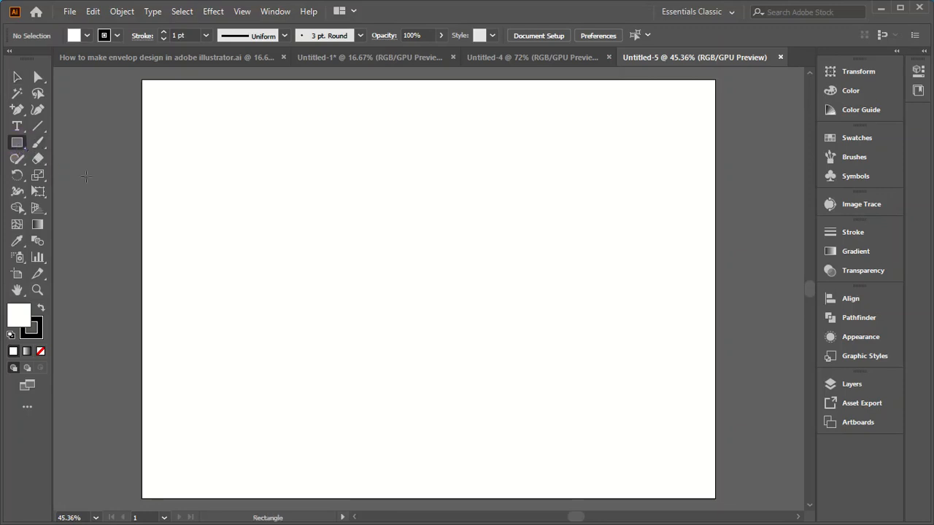
{"action": "left_click", "coordinate": [432, 313]}
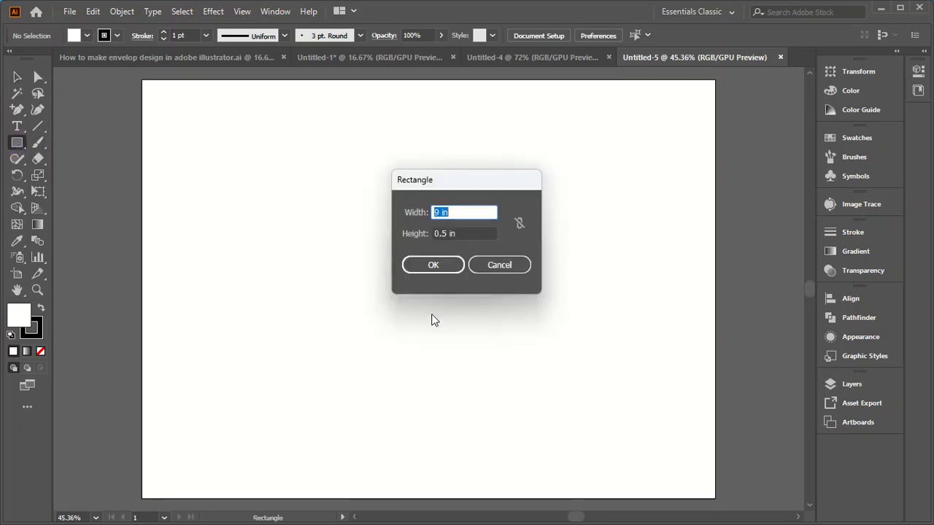
{"action": "key", "text": "Tab"}
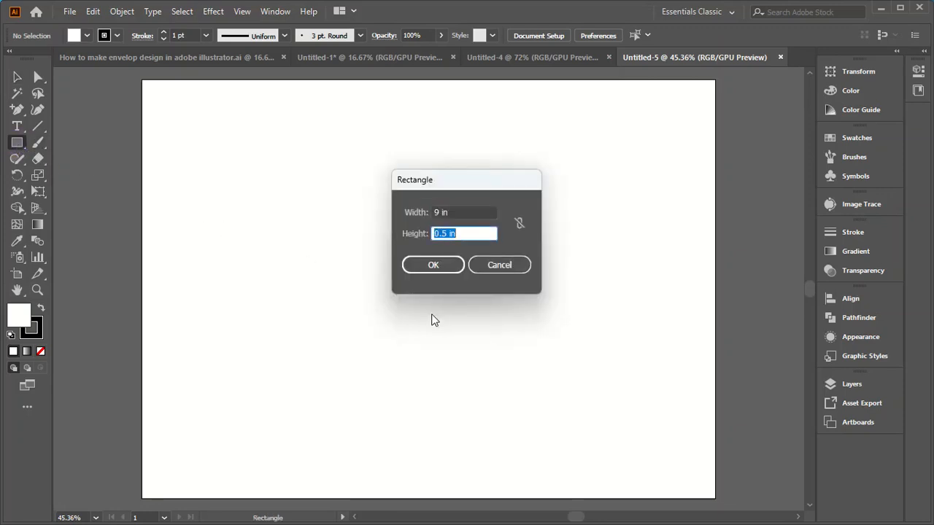
{"action": "type", "text": "6.3"}
{"action": "key", "text": "Return"}
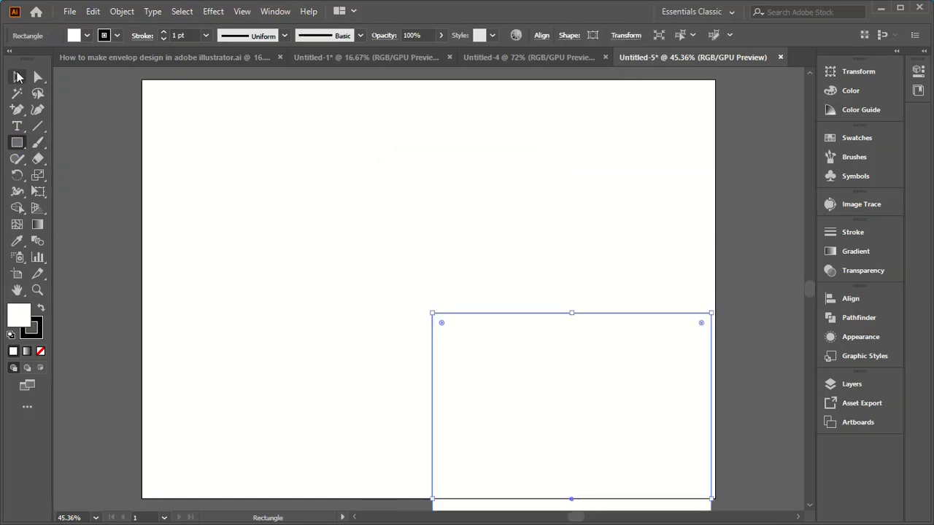
- Move the rectangle up onto the artboard and place a copy flush against its left side with the top edges level
{"action": "left_click", "coordinate": [17, 76]}
{"action": "left_click_drag", "start_coordinate": [639, 447], "coordinate": [639, 233]}
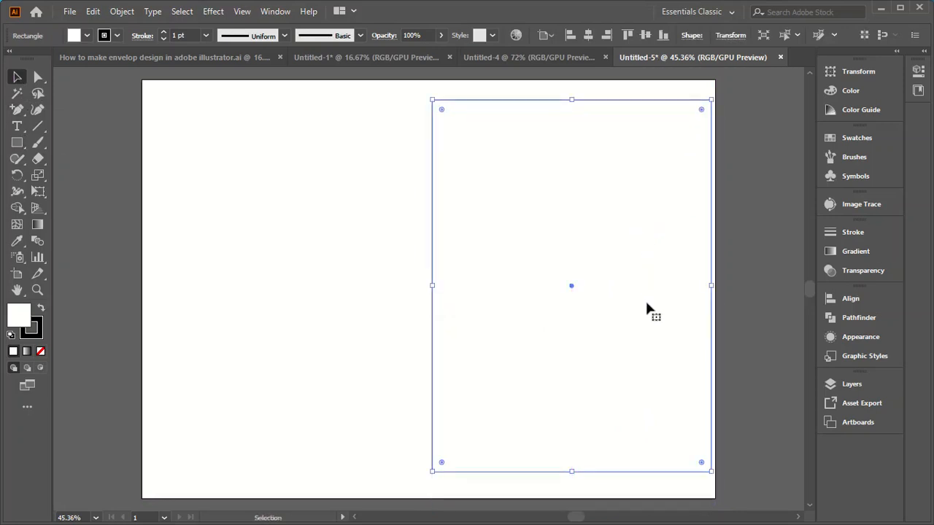
{"action": "left_click_drag", "start_coordinate": [525, 264], "coordinate": [245, 257]}
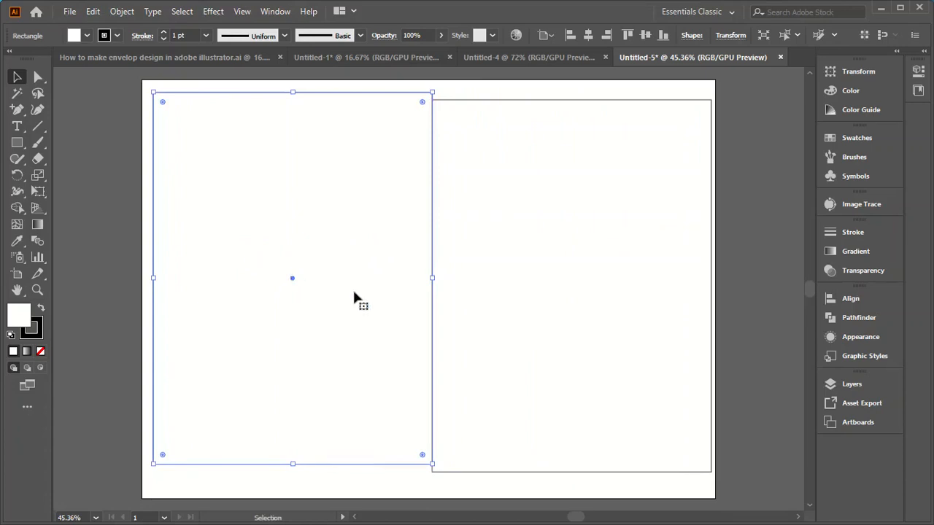
{"action": "mouse_move", "coordinate": [364, 315]}
{"action": "left_mouse_down"}
{"action": "mouse_move", "coordinate": [365, 329]}
{"action": "mouse_move", "coordinate": [364, 317]}
{"action": "left_mouse_up"}
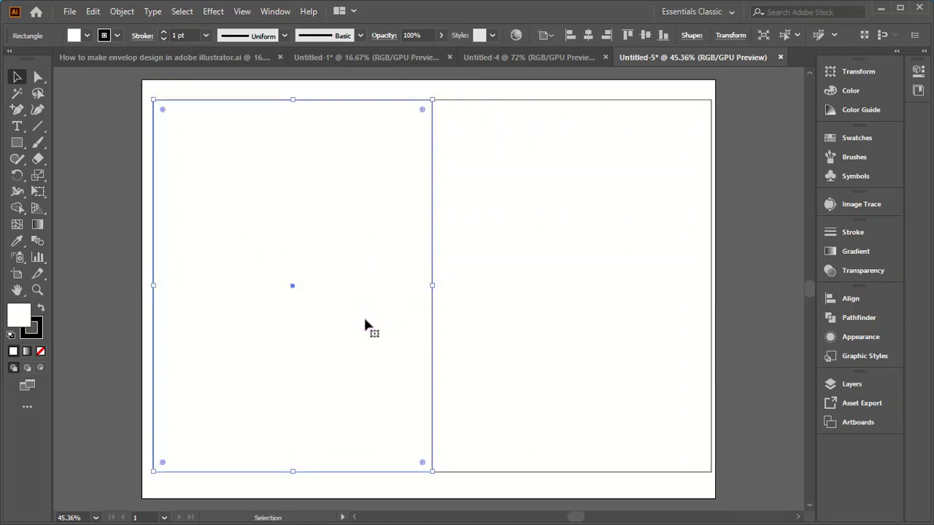
- Create a strip rectangle 9 in wide and 0.5 in high below the artboard
{"action": "scroll", "coordinate": [517, 354], "scroll_direction": "down", "scroll_amount": 3}
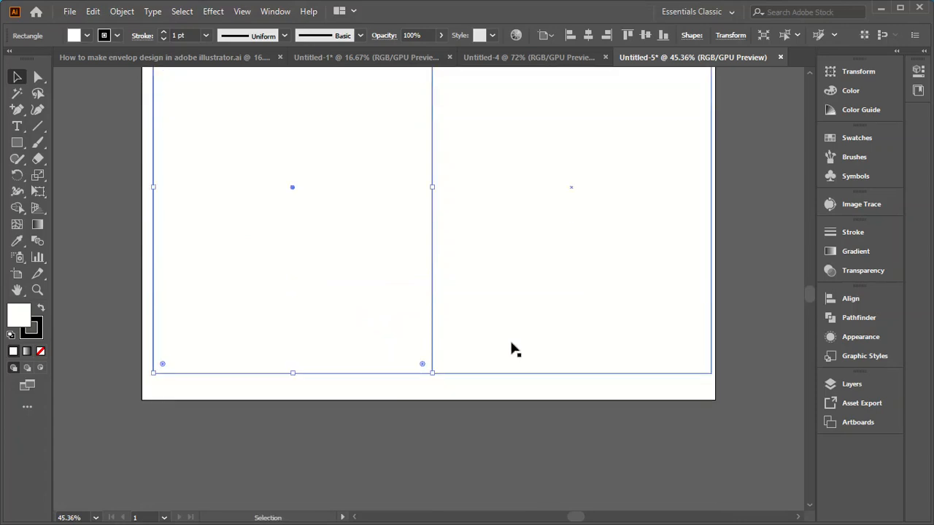
{"action": "left_click", "coordinate": [17, 143]}
{"action": "left_click", "coordinate": [286, 442]}
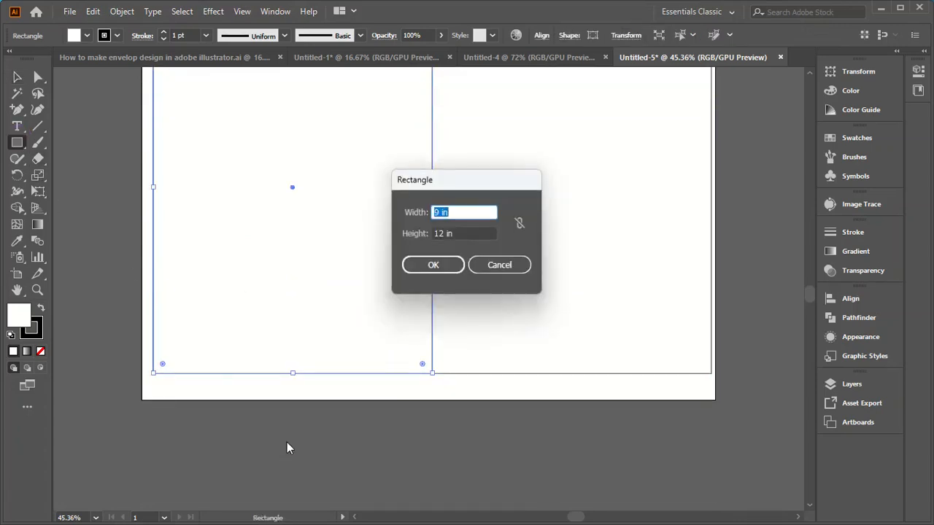
{"action": "key", "text": "Tab"}
{"action": "type", "text": "0."}
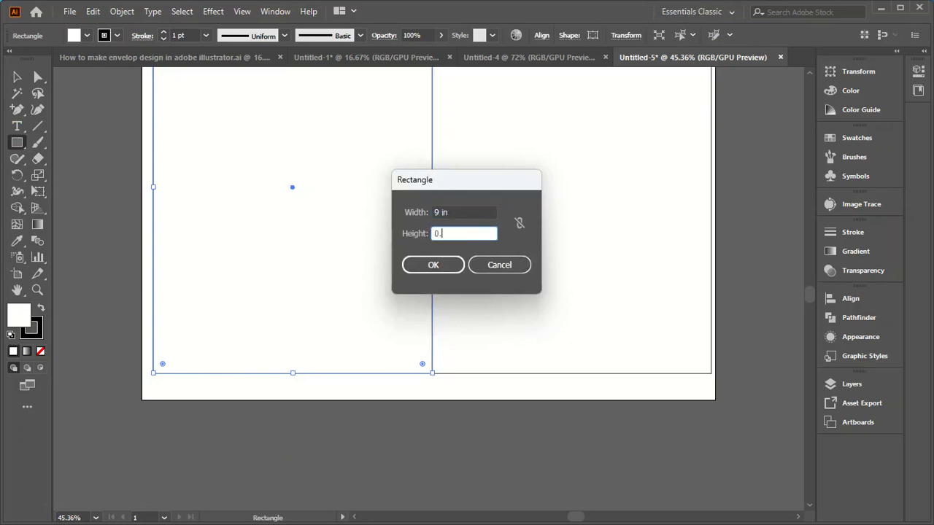
{"action": "type", "text": "5"}
{"action": "key", "text": "Return"}
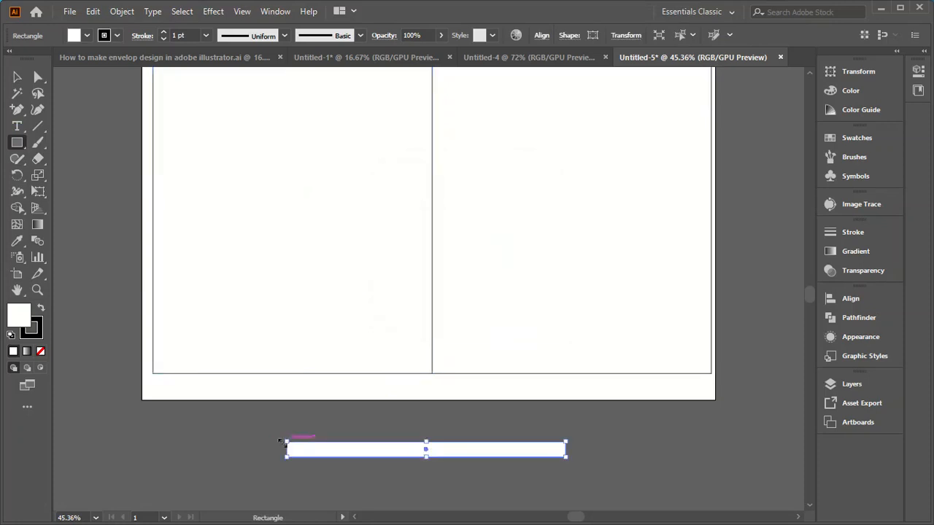
- Position the 0.5 in high strip beneath the left panel and align it to the artboard's bottom edge
{"action": "left_click", "coordinate": [17, 77]}
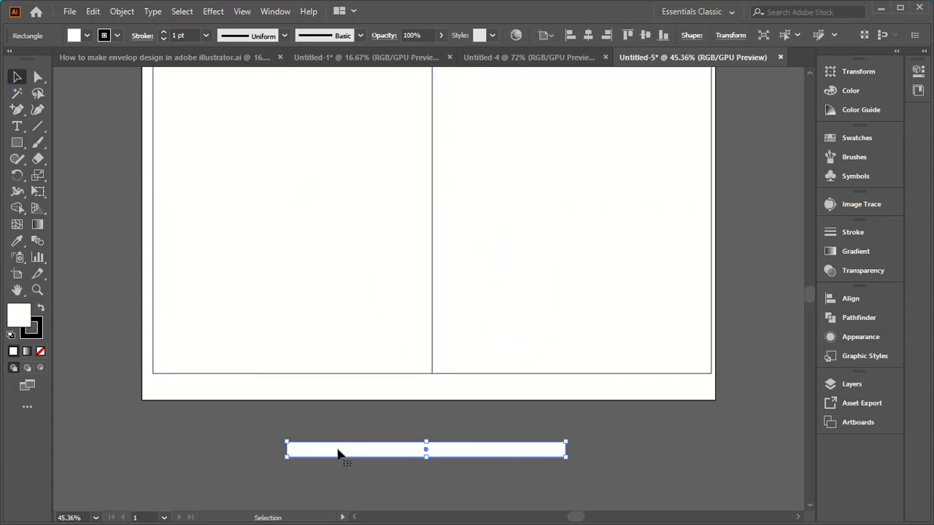
{"action": "left_click_drag", "start_coordinate": [343, 452], "coordinate": [221, 387]}
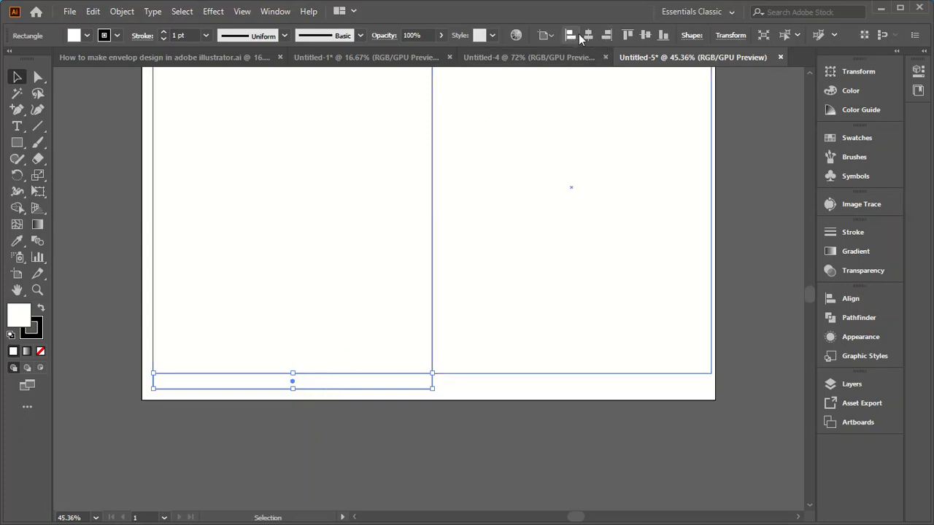
{"action": "left_click", "coordinate": [664, 37]}
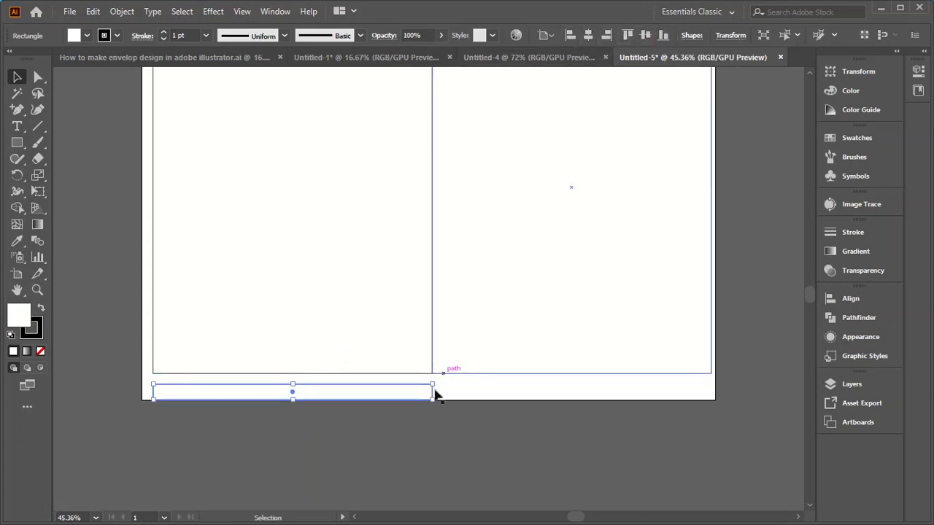
{"action": "left_click", "coordinate": [391, 447]}
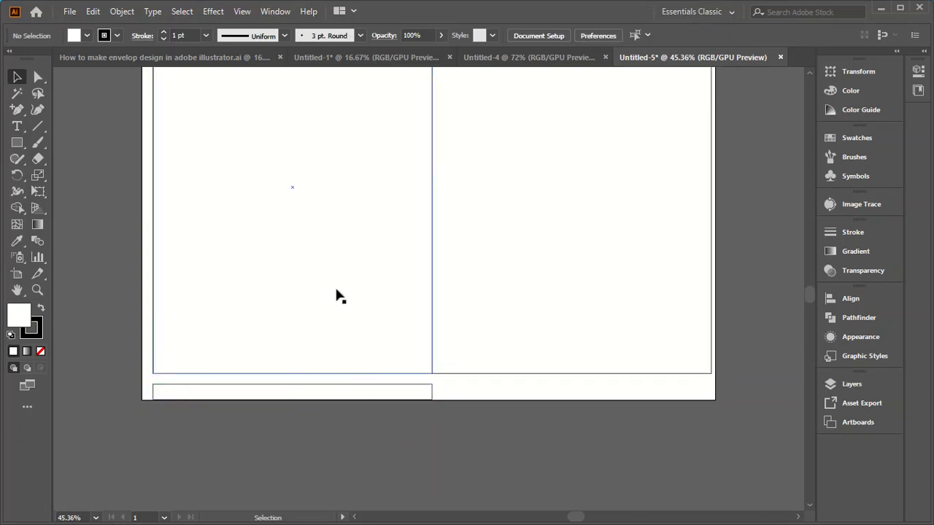
- Lower both large panels so their bottom edges meet the top of the bottom strip
{"action": "left_click_drag", "start_coordinate": [337, 295], "coordinate": [337, 305]}
{"action": "left_click_drag", "start_coordinate": [485, 314], "coordinate": [483, 321]}
{"action": "left_click", "coordinate": [436, 462]}
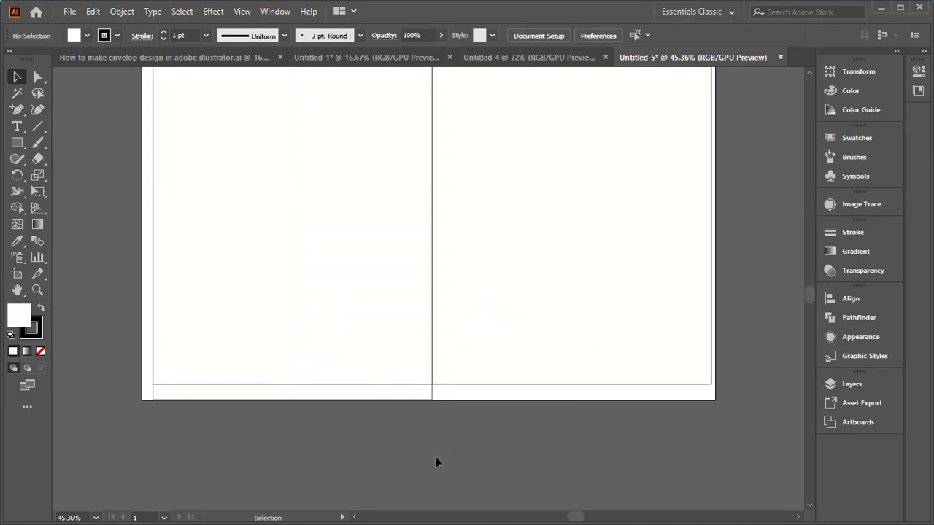
- Shift the right panel flush with the artboard's right edge and butt the left panel against it
{"action": "scroll", "coordinate": [461, 414], "scroll_direction": "down", "scroll_amount": 3}
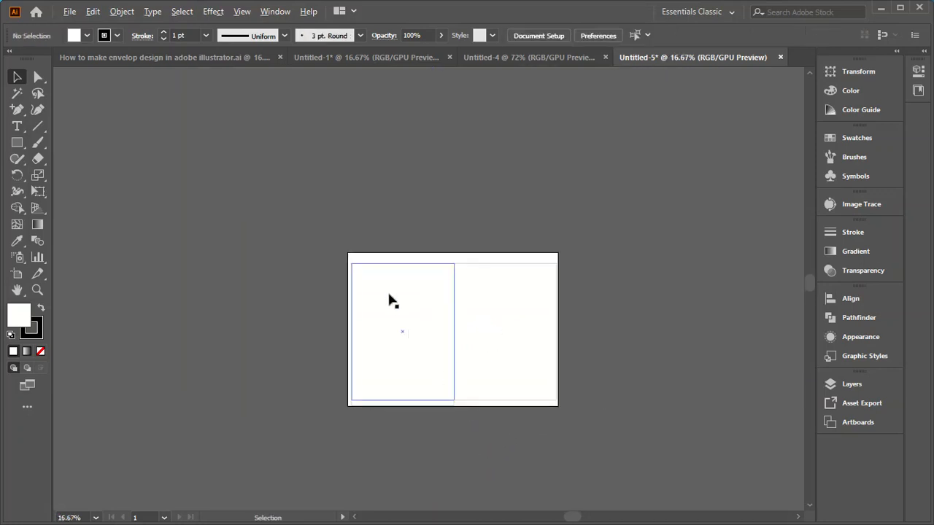
{"action": "scroll", "coordinate": [375, 292], "scroll_direction": "up", "scroll_amount": 2}
{"action": "scroll", "coordinate": [487, 272], "scroll_direction": "down", "scroll_amount": 1}
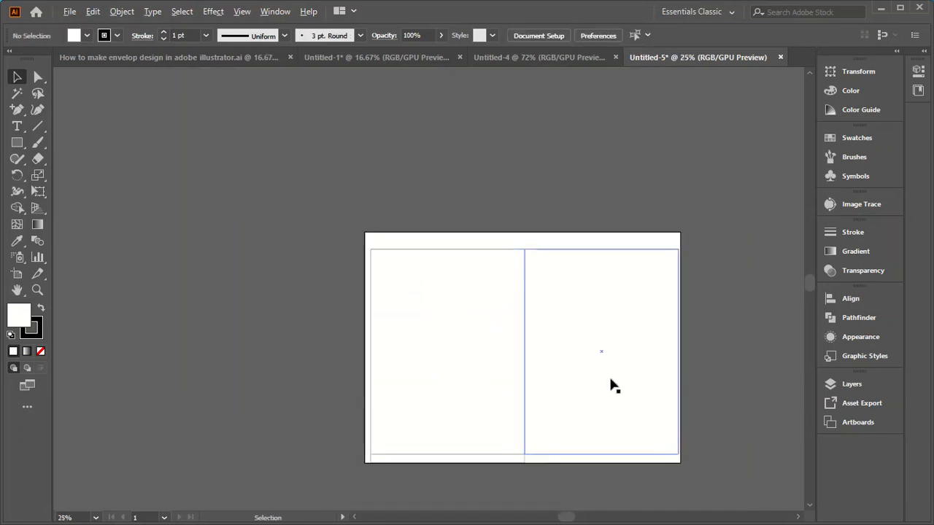
{"action": "scroll", "coordinate": [559, 333], "scroll_direction": "down", "scroll_amount": 1}
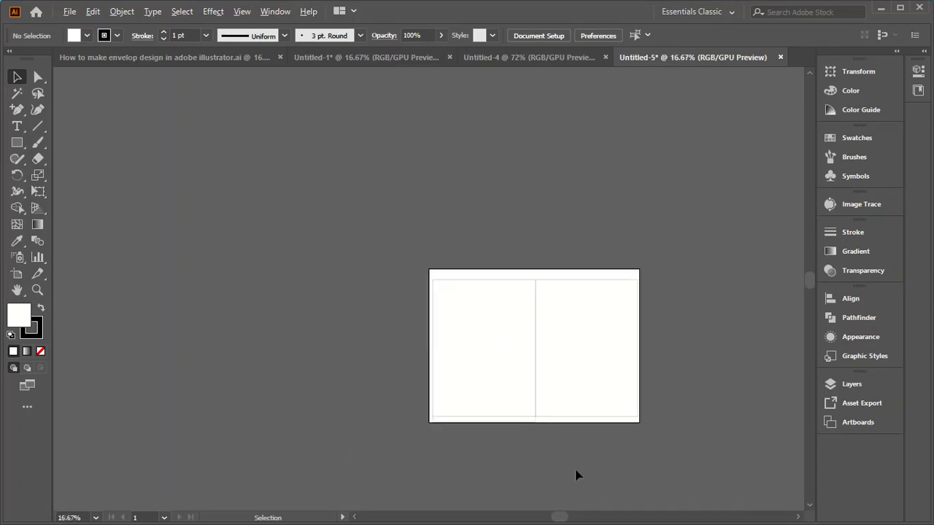
{"action": "scroll", "coordinate": [577, 471], "scroll_direction": "up", "scroll_amount": 1}
{"action": "left_click", "coordinate": [580, 339]}
{"action": "left_click_drag", "start_coordinate": [583, 307], "coordinate": [587, 312]}
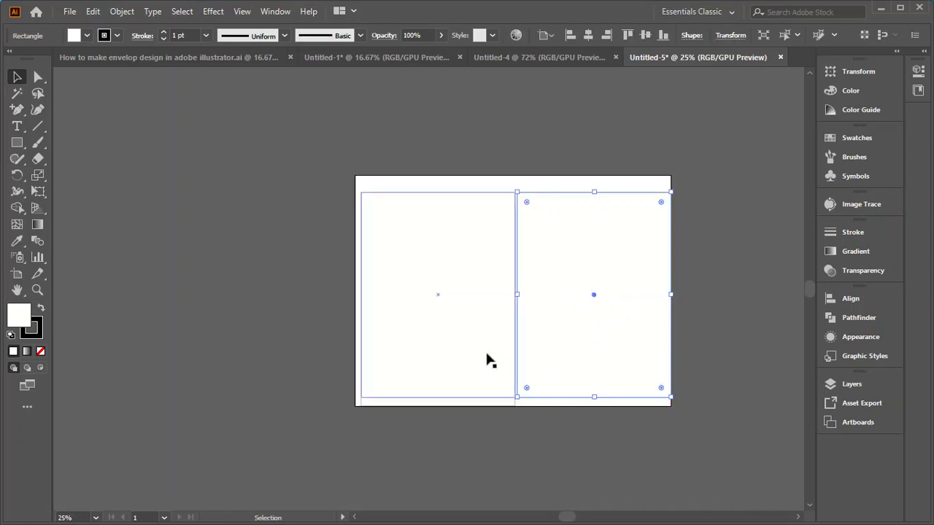
{"action": "left_click", "coordinate": [467, 344]}
{"action": "left_click_drag", "start_coordinate": [456, 331], "coordinate": [461, 332]}
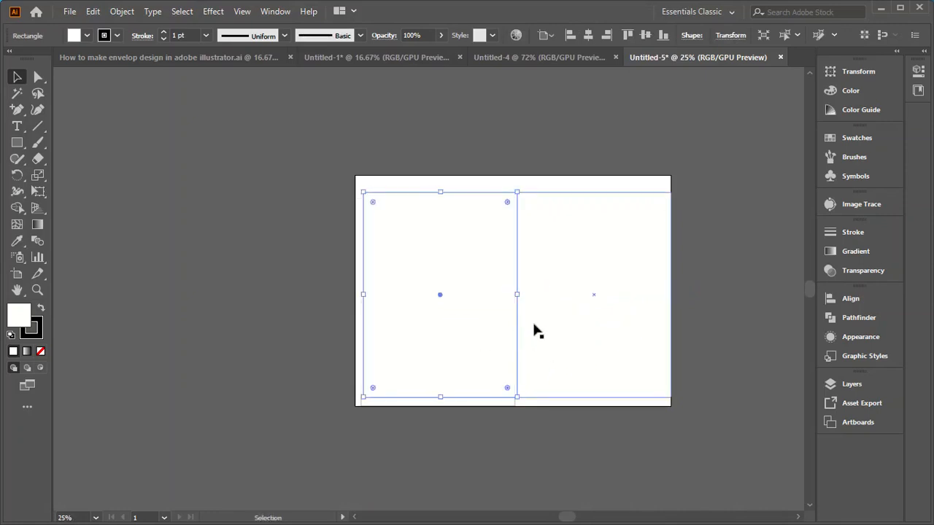
- Shift the bottom strip so it lines up exactly with the left panel's width
{"action": "key", "text": "ctrl+plus"}
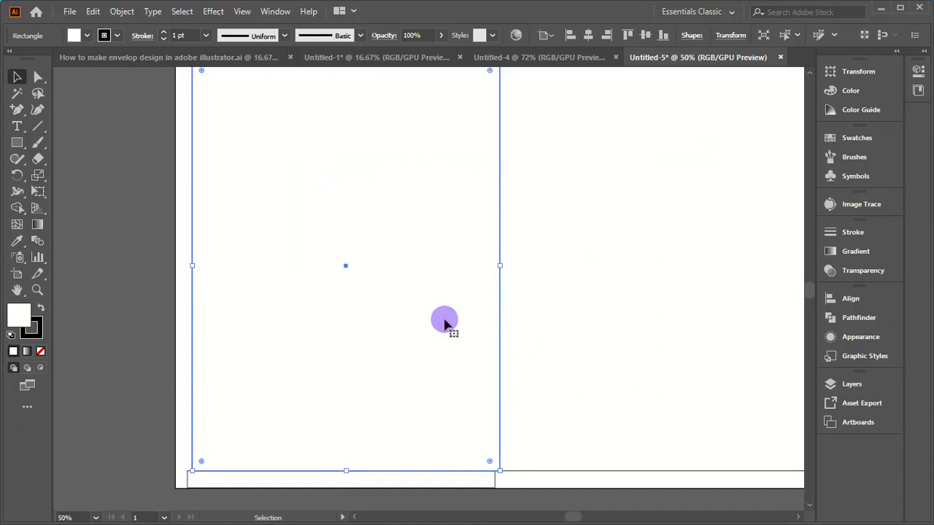
{"action": "left_click", "coordinate": [558, 327]}
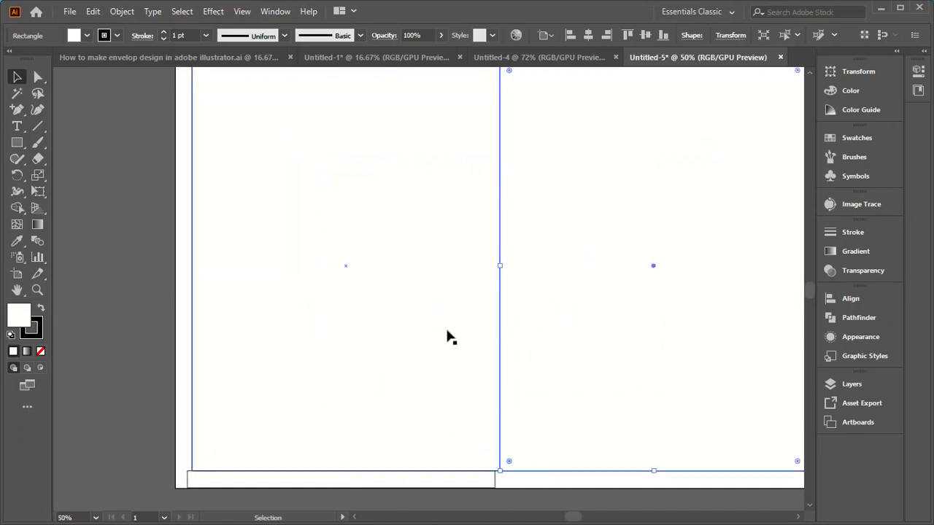
{"action": "left_click", "coordinate": [429, 485]}
{"action": "left_click_drag", "start_coordinate": [428, 485], "coordinate": [431, 483]}
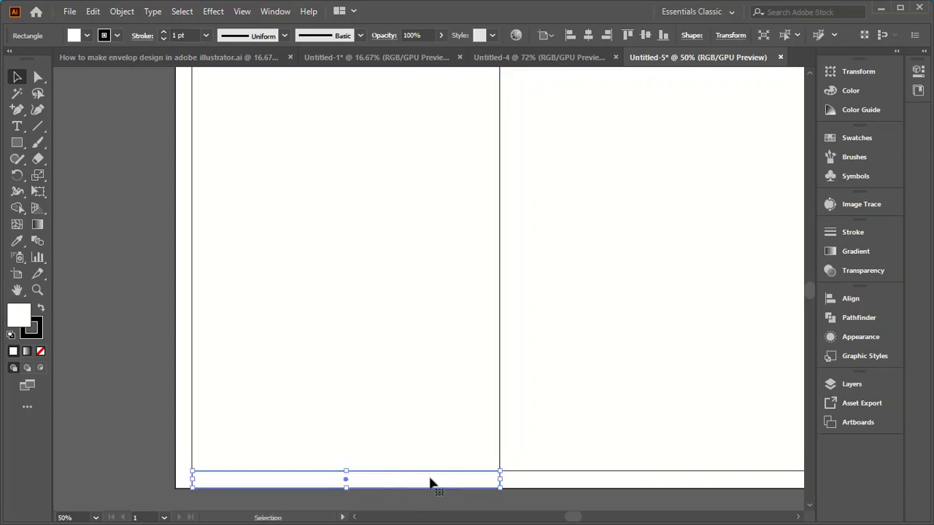
{"action": "left_click", "coordinate": [432, 368]}
- Create a vertical strip rectangle 0.5 in wide and 12 in high beside the artboard
{"action": "key", "text": "ctrl+minus"}
{"action": "key", "text": "ctrl+minus"}
{"action": "key", "text": "ctrl+minus"}
{"action": "left_click", "coordinate": [203, 367]}
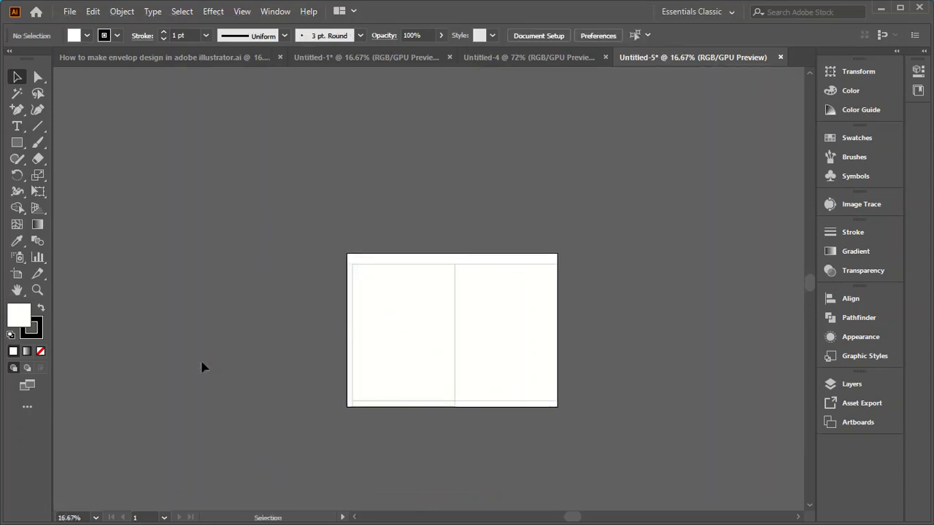
{"action": "left_click", "coordinate": [16, 142]}
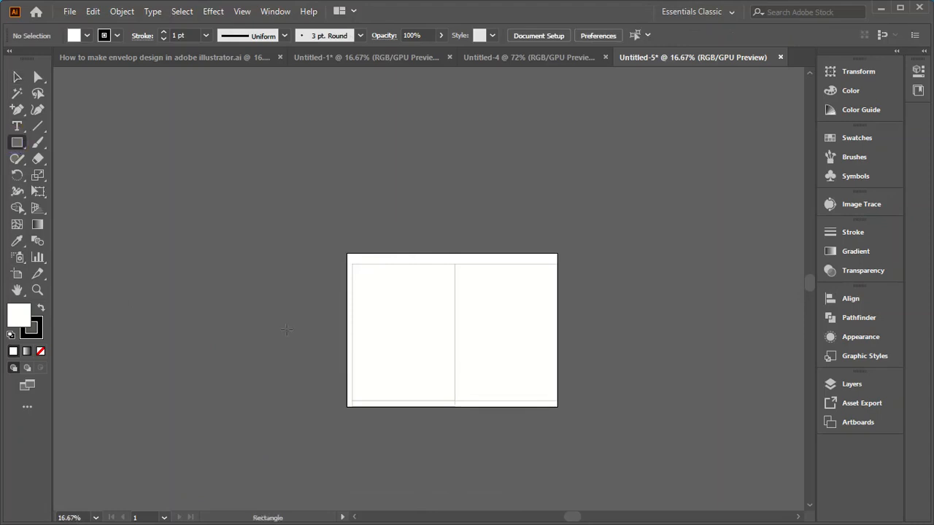
{"action": "left_click", "coordinate": [286, 341]}
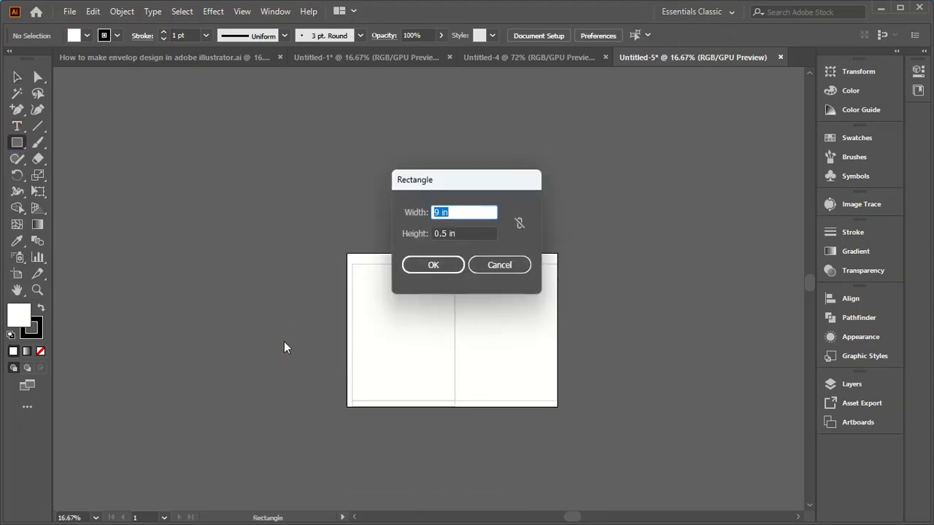
{"action": "type", "text": "0.5"}
{"action": "key", "text": "Tab"}
{"action": "type", "text": "12"}
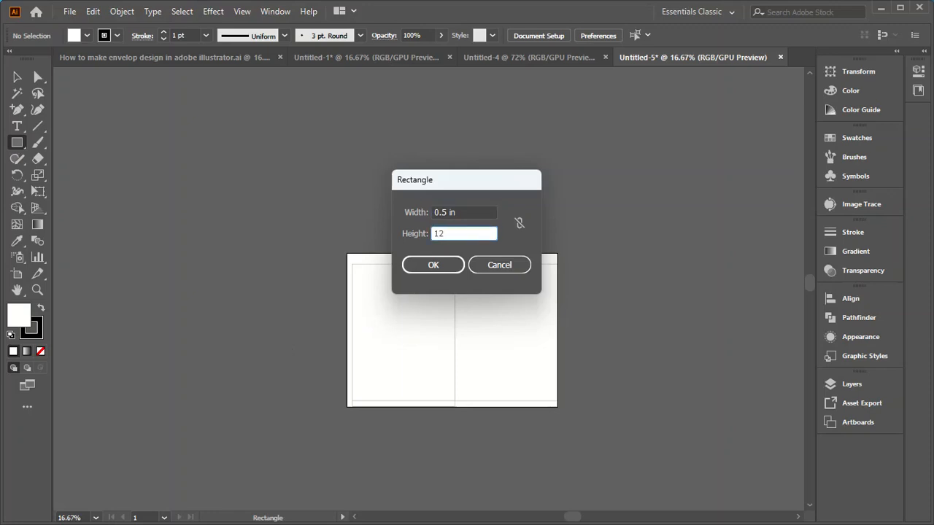
{"action": "left_click", "coordinate": [442, 262]}
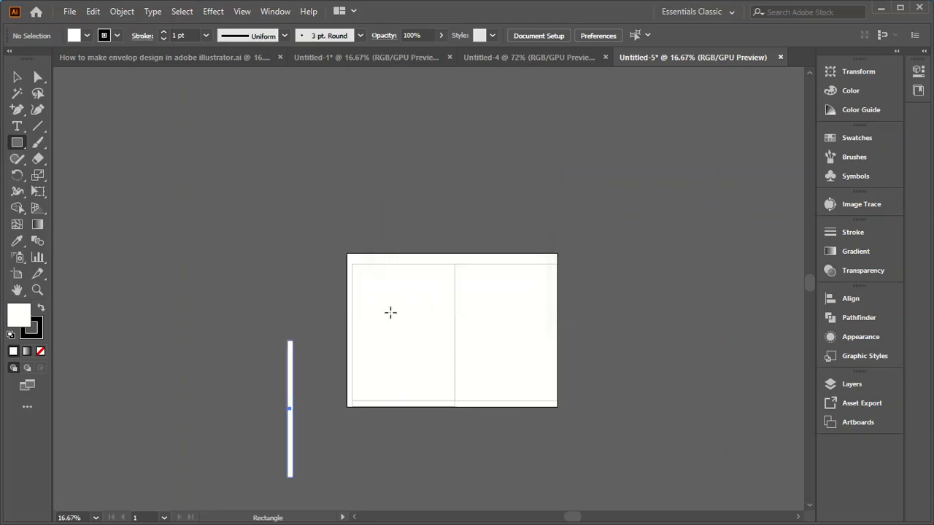
- Move the vertical strip into the gap between the artboard's left edge and the left panel, matching the panel's top and bottom edges
{"action": "left_click", "coordinate": [17, 75]}
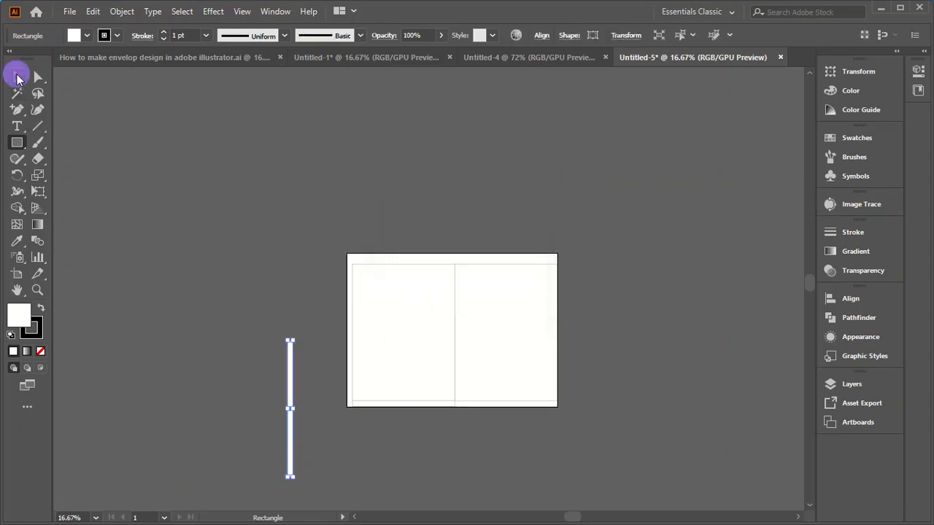
{"action": "left_click_drag", "start_coordinate": [290, 399], "coordinate": [349, 321]}
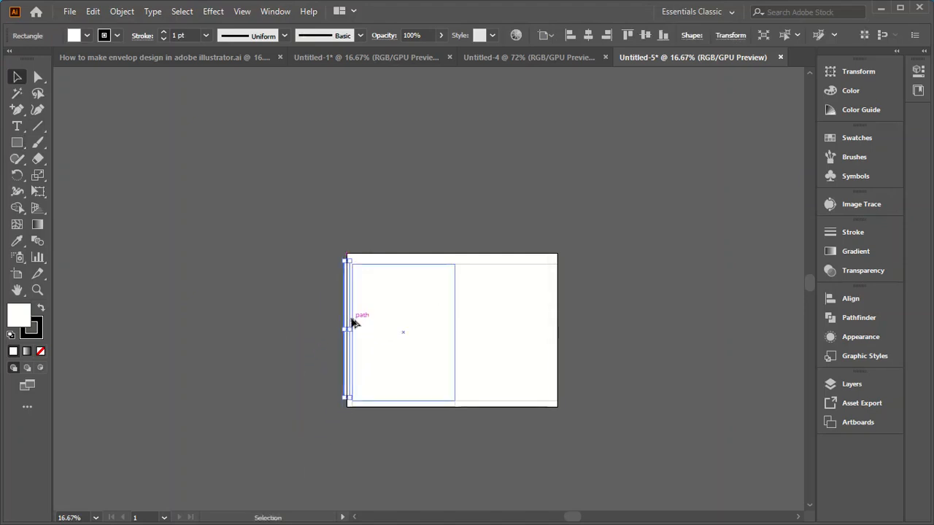
{"action": "scroll", "coordinate": [350, 321], "scroll_direction": "up", "scroll_amount": 5}
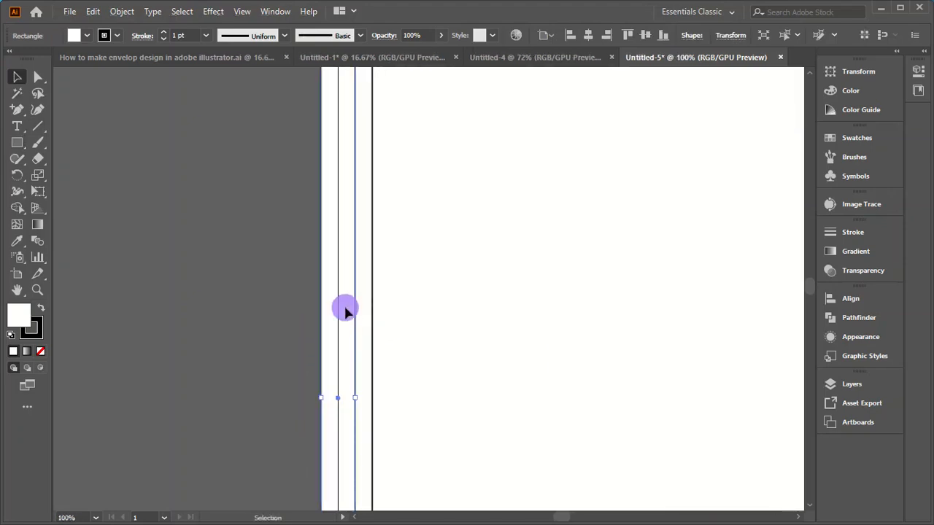
{"action": "left_click_drag", "start_coordinate": [346, 311], "coordinate": [363, 309]}
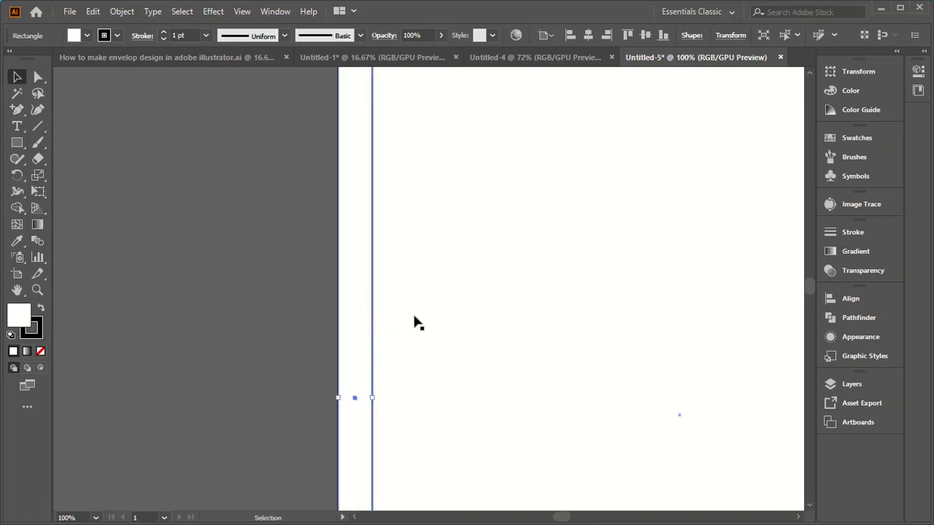
{"action": "scroll", "coordinate": [417, 323], "scroll_direction": "down", "scroll_amount": 2}
{"action": "scroll", "coordinate": [413, 319], "scroll_direction": "down", "scroll_amount": 3}
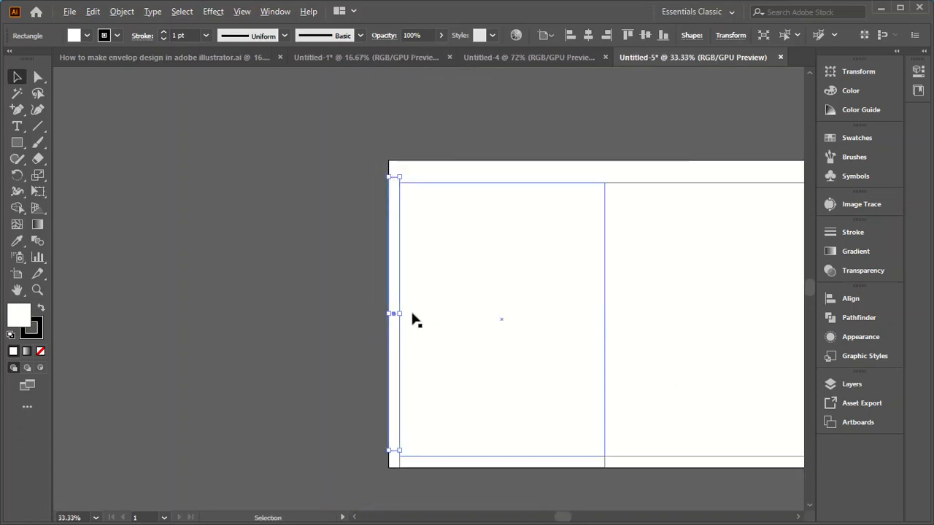
{"action": "left_click_drag", "start_coordinate": [394, 371], "coordinate": [393, 375]}
{"action": "left_click", "coordinate": [297, 377]}
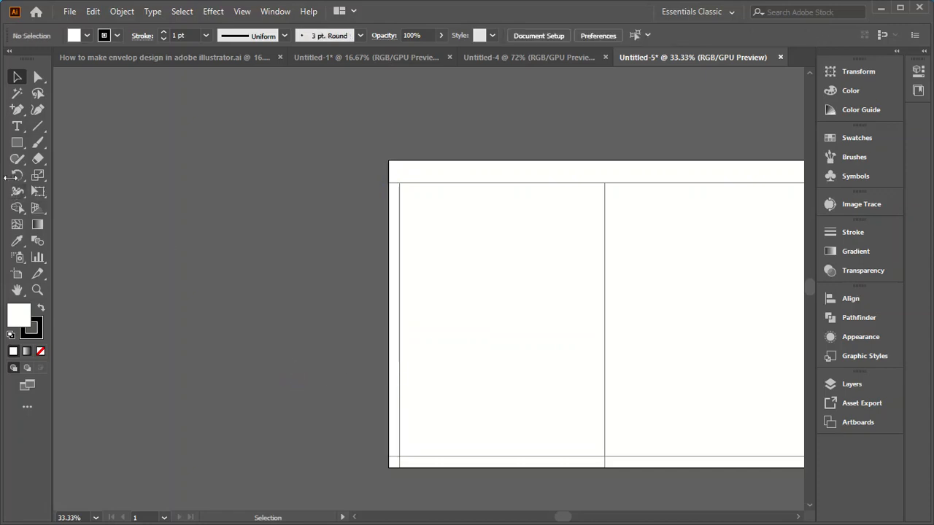
- Create a horizontal strip rectangle 9 in wide and 1 in high
{"action": "left_click", "coordinate": [17, 142]}
{"action": "left_click", "coordinate": [306, 229]}
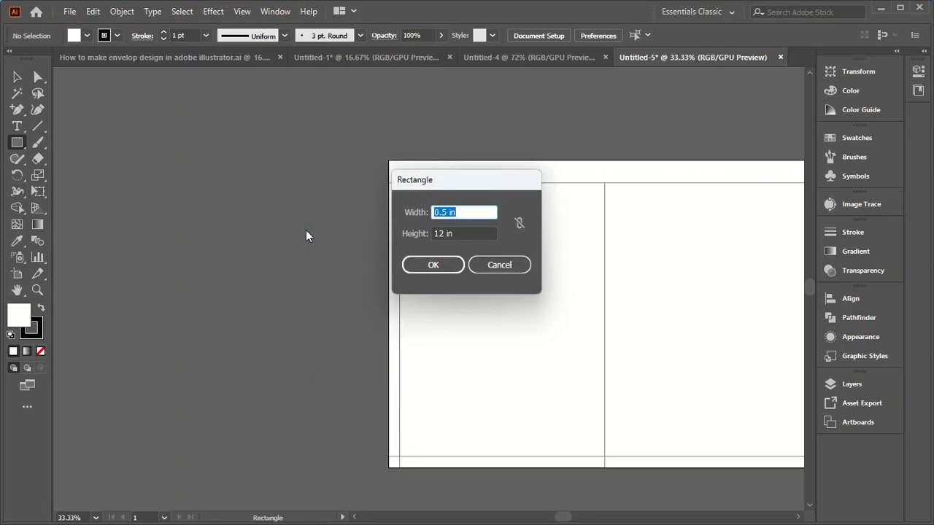
{"action": "type", "text": "9"}
{"action": "key", "text": "Tab"}
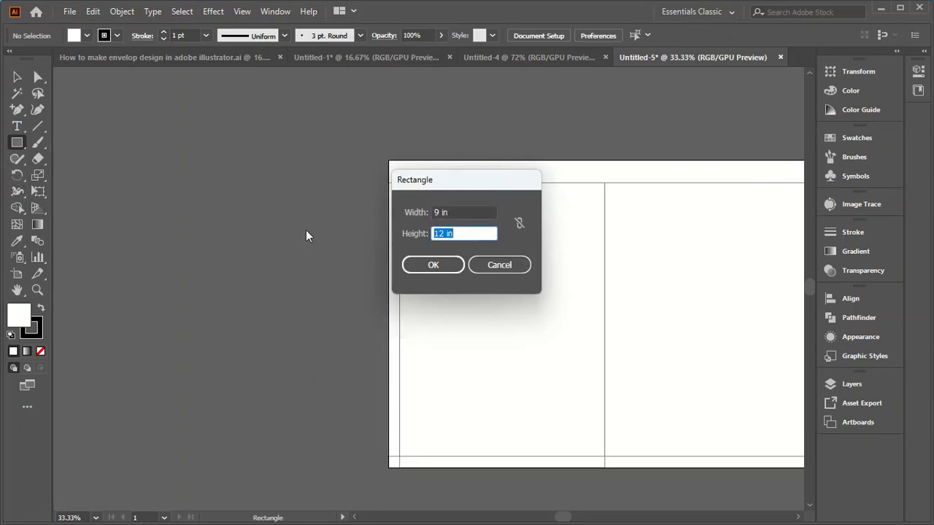
{"action": "type", "text": "1"}
{"action": "left_click", "coordinate": [452, 265]}
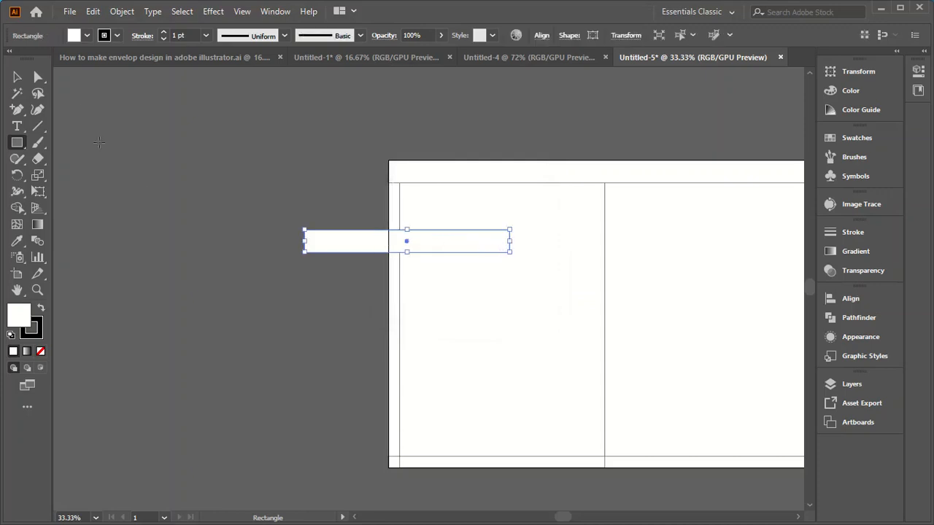
- Move the 9 × 1 in strip directly above the left panel, aligned with the panel's width
{"action": "key", "text": "v"}
{"action": "left_click_drag", "start_coordinate": [437, 245], "coordinate": [528, 188]}
{"action": "left_click", "coordinate": [195, 217]}
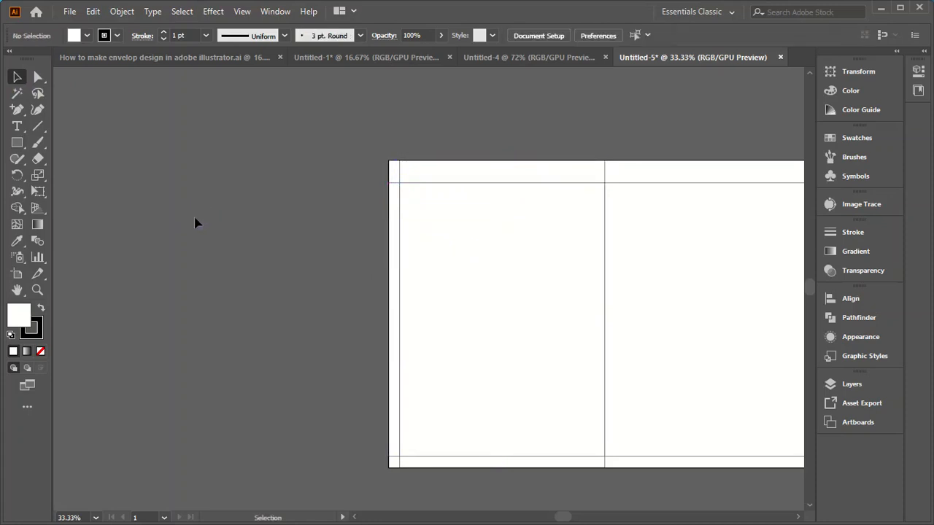
- Paste the copied Kazi IT Center logos, colour samples and contact details, and place them on the canvas beside the artboard's left edge
{"action": "scroll", "coordinate": [178, 169], "scroll_direction": "down", "scroll_amount": 2}
{"action": "scroll", "coordinate": [658, 291], "scroll_direction": "down", "scroll_amount": 1}
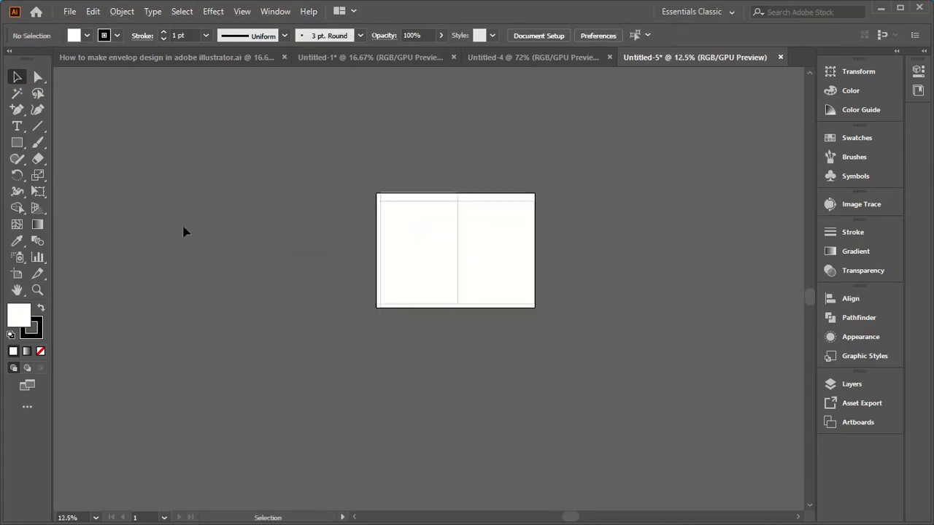
{"action": "key", "text": "ctrl"}
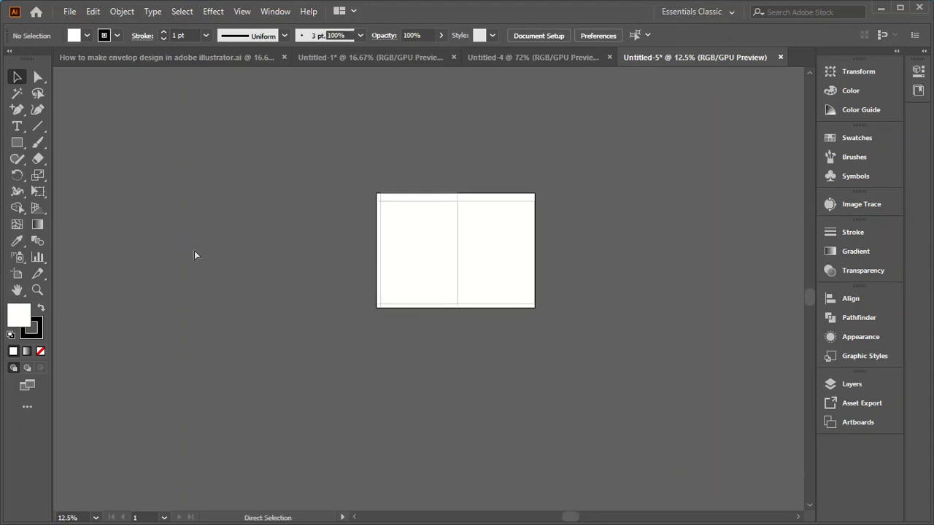
{"action": "key", "text": "ctrl+v"}
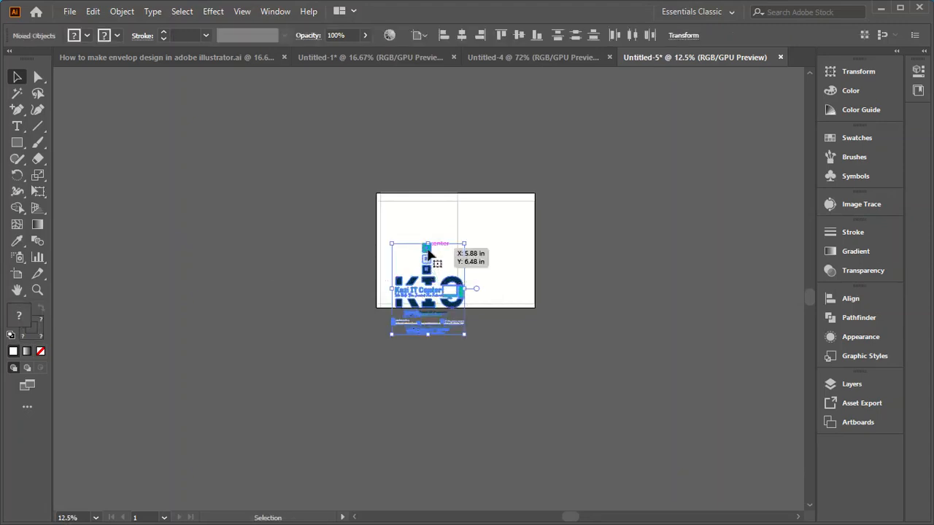
{"action": "left_click_drag", "start_coordinate": [426, 251], "coordinate": [298, 231]}
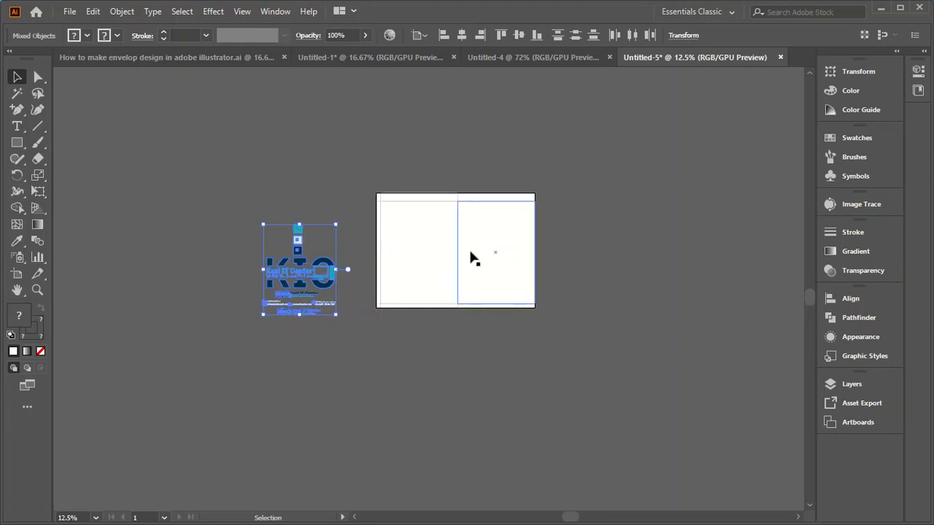
{"action": "scroll", "coordinate": [465, 251], "scroll_direction": "up", "scroll_amount": 3}
{"action": "scroll", "coordinate": [480, 252], "scroll_direction": "down", "scroll_amount": 1}
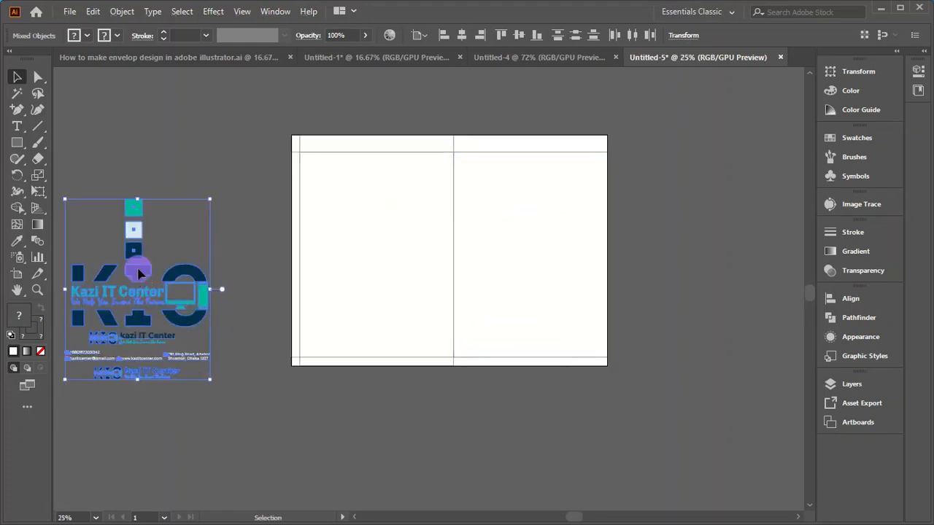
{"action": "left_click_drag", "start_coordinate": [135, 265], "coordinate": [203, 245]}
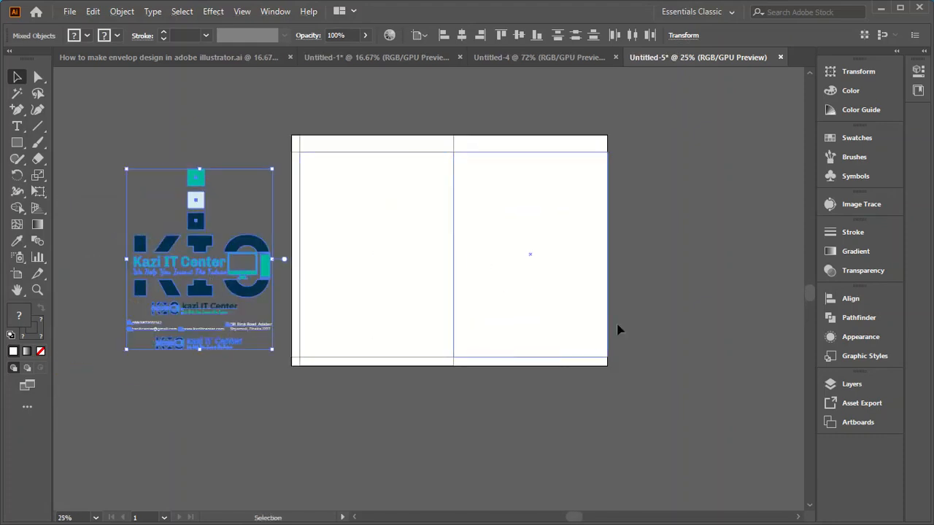
{"action": "scroll", "coordinate": [659, 195], "scroll_direction": "up", "scroll_amount": 1}
{"action": "scroll", "coordinate": [657, 194], "scroll_direction": "down", "scroll_amount": 1}
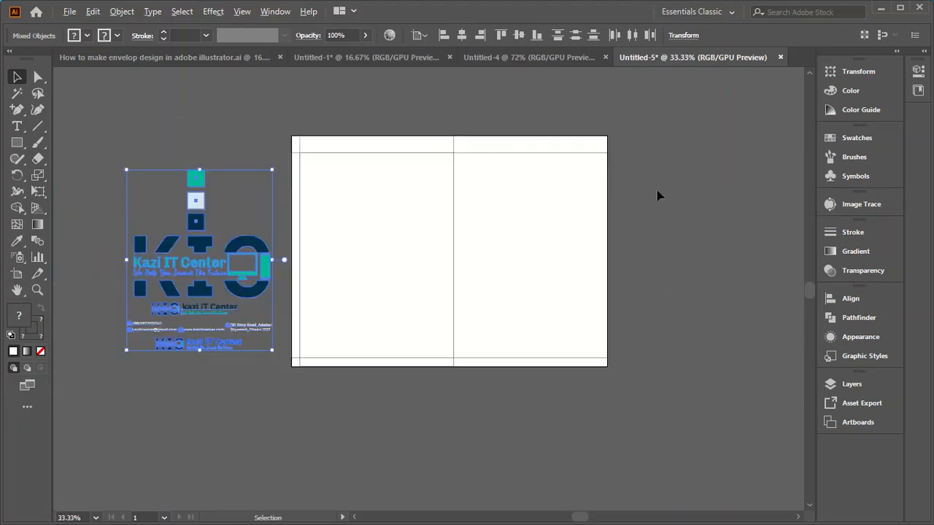
{"action": "left_click", "coordinate": [672, 278]}
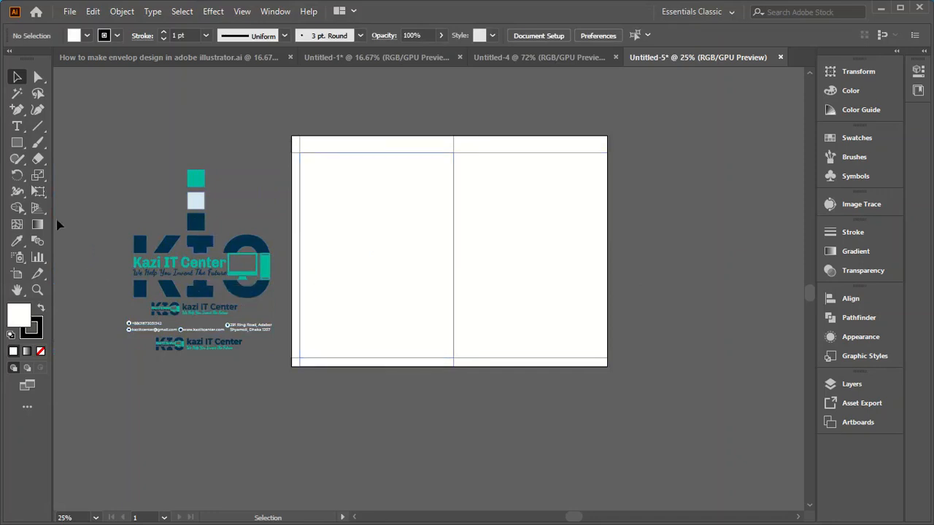
- Draw a closed Pen shape across the left panel's bottom, its curved top edge rising from about Y 11.39 in to 9.76 in
{"action": "left_click", "coordinate": [17, 109], "text": "alt"}
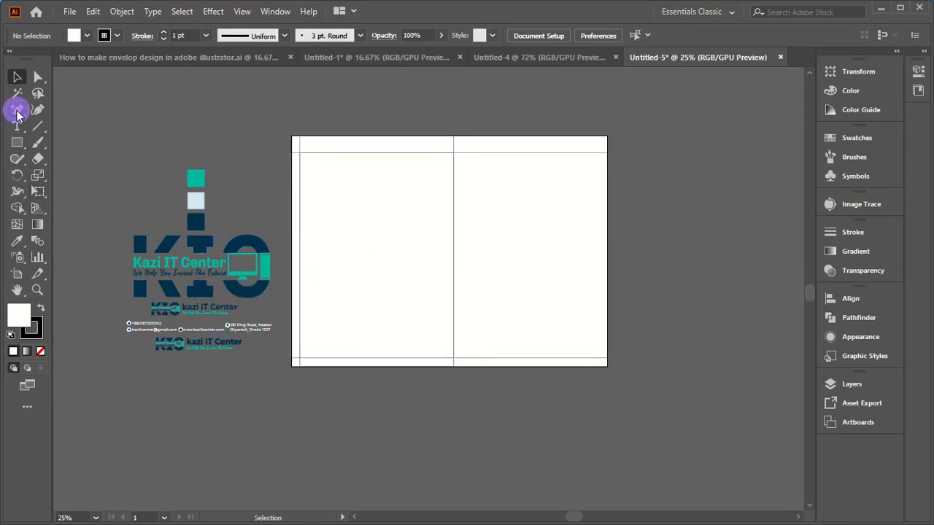
{"action": "left_click_drag", "start_coordinate": [18, 111], "coordinate": [73, 106]}
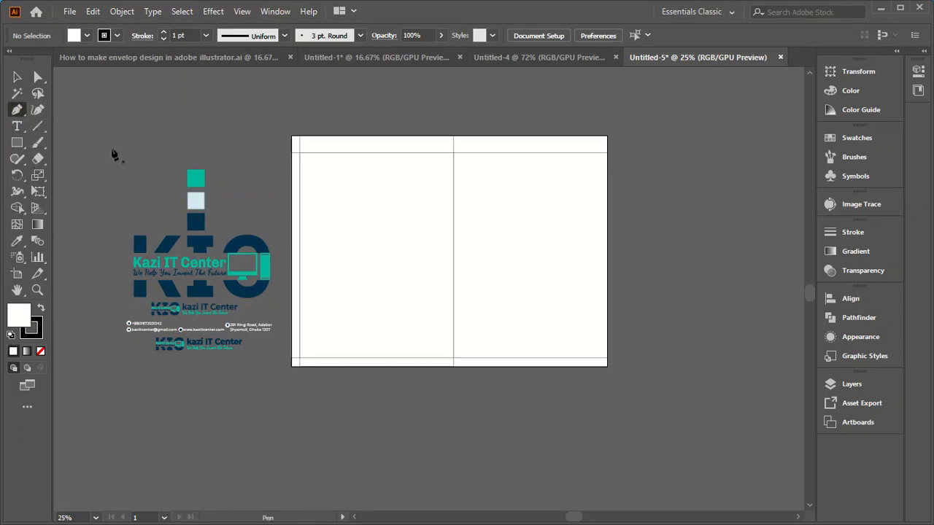
{"action": "left_click", "coordinate": [299, 330]}
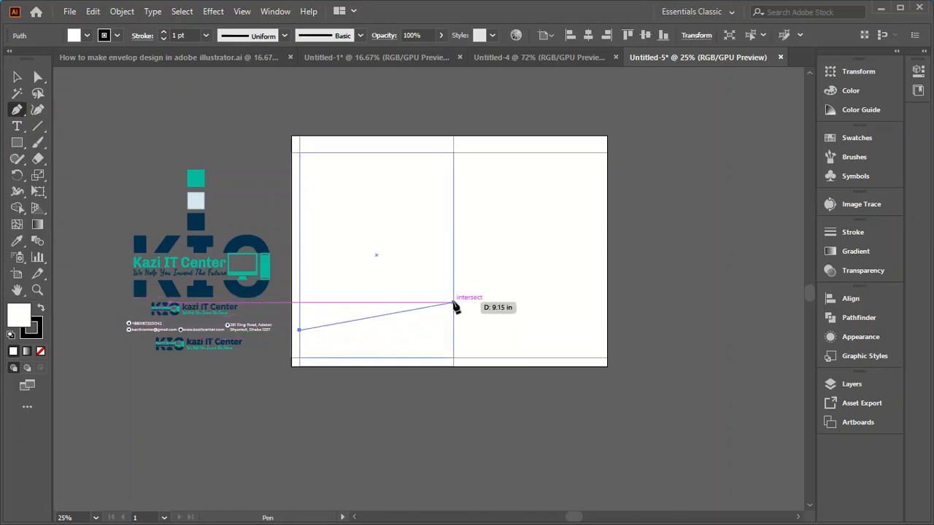
{"action": "left_click_drag", "start_coordinate": [453, 303], "coordinate": [517, 273]}
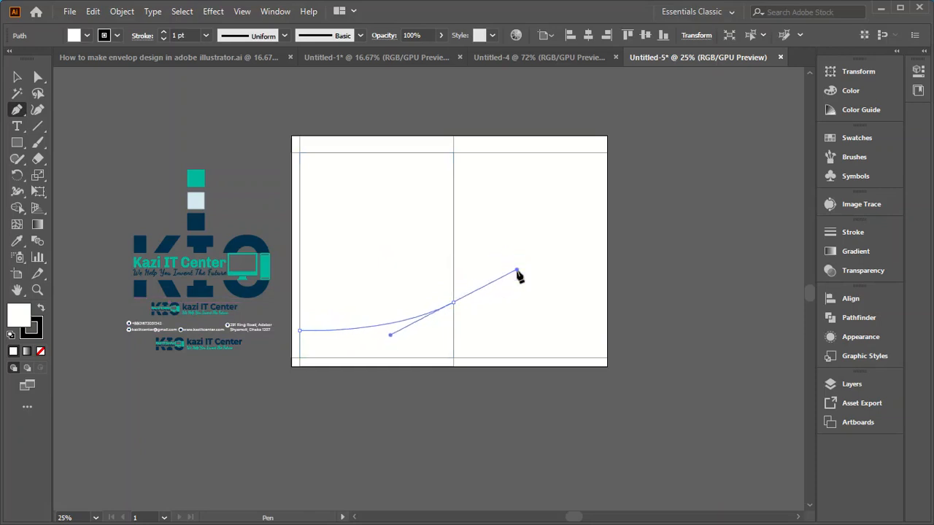
{"action": "left_click", "coordinate": [453, 304]}
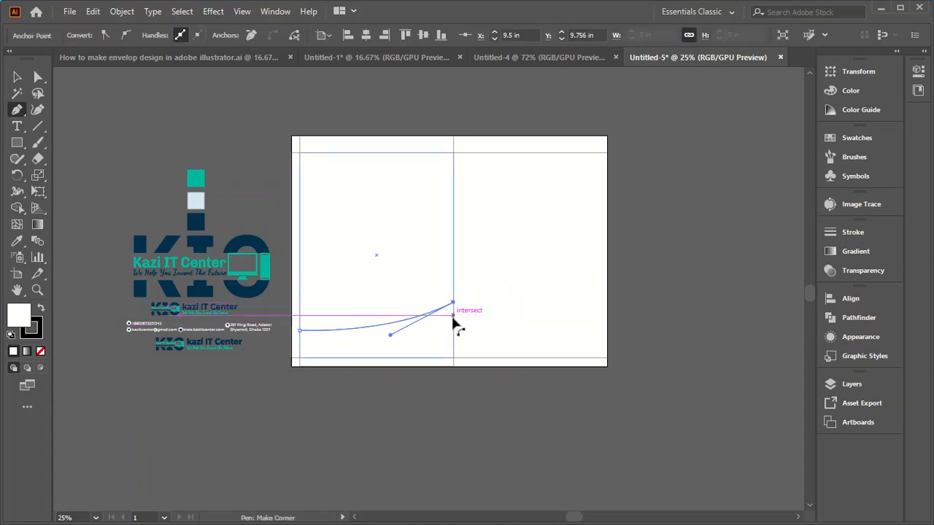
{"action": "left_click", "coordinate": [453, 357]}
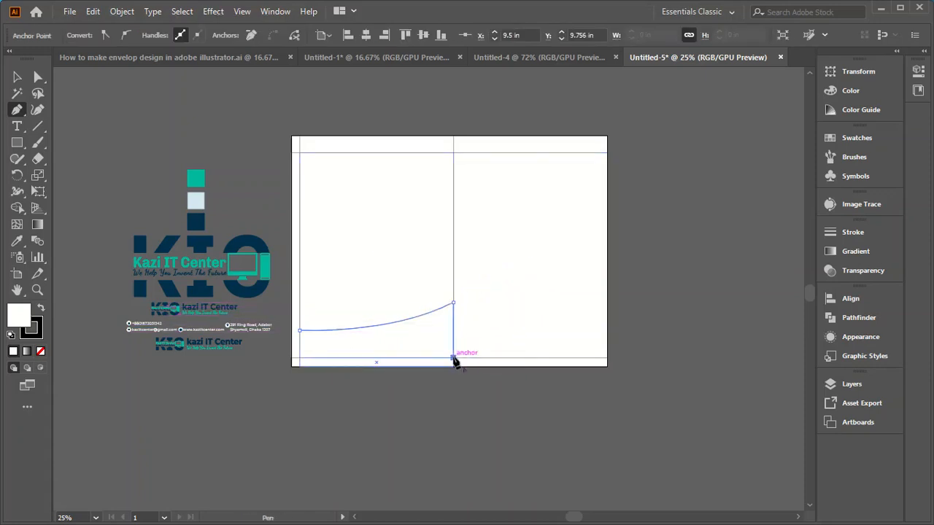
{"action": "left_click", "coordinate": [299, 358]}
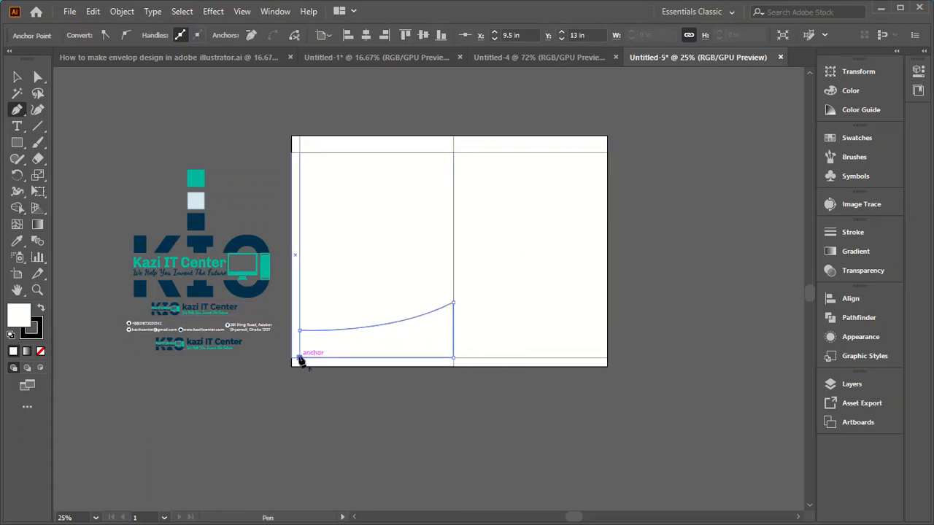
{"action": "left_click", "coordinate": [299, 331]}
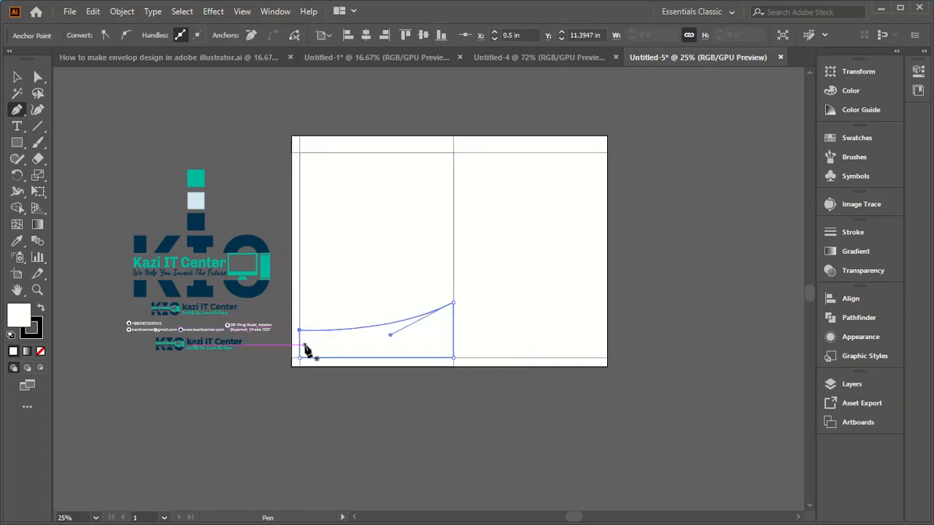
{"action": "left_click", "coordinate": [17, 77]}
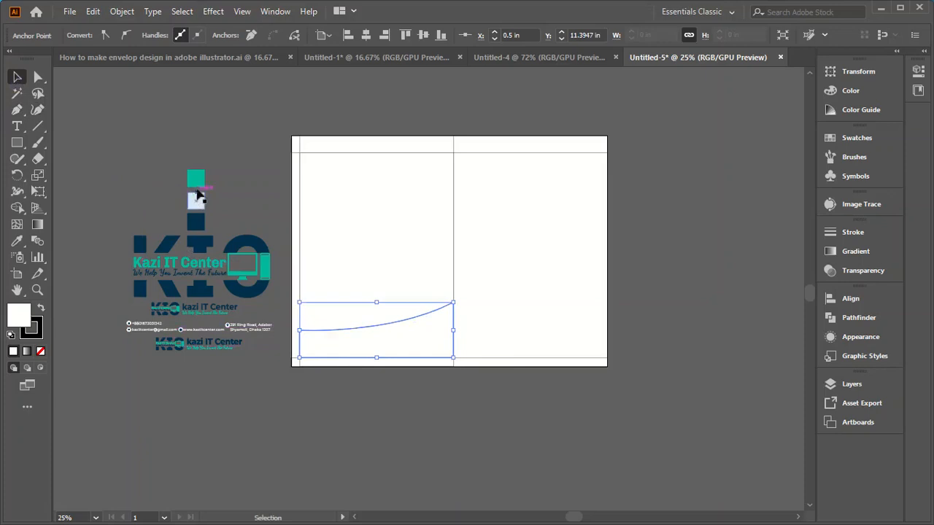
{"action": "left_click", "coordinate": [246, 175]}
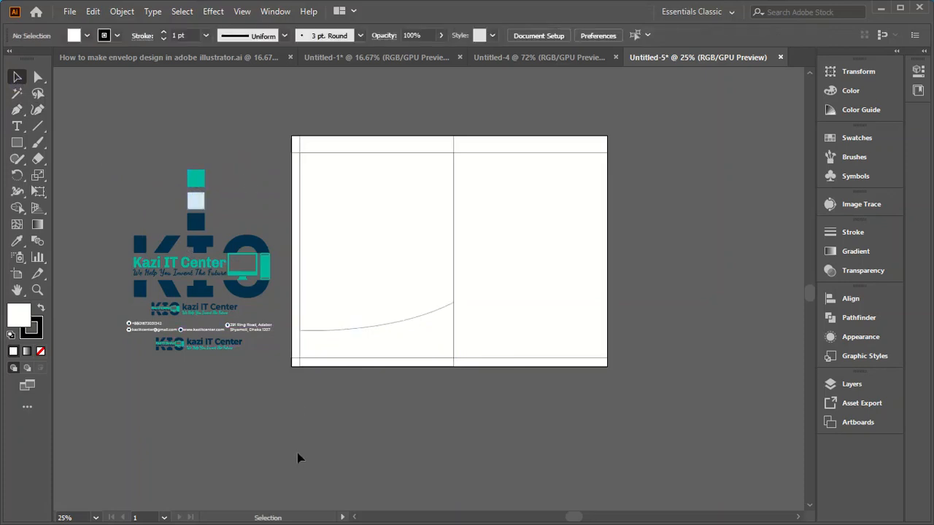
- Draw a second curved Pen shape tapering from the first curve up to about Y 7.87 in on the left panel's right edge
{"action": "left_click", "coordinate": [17, 111]}
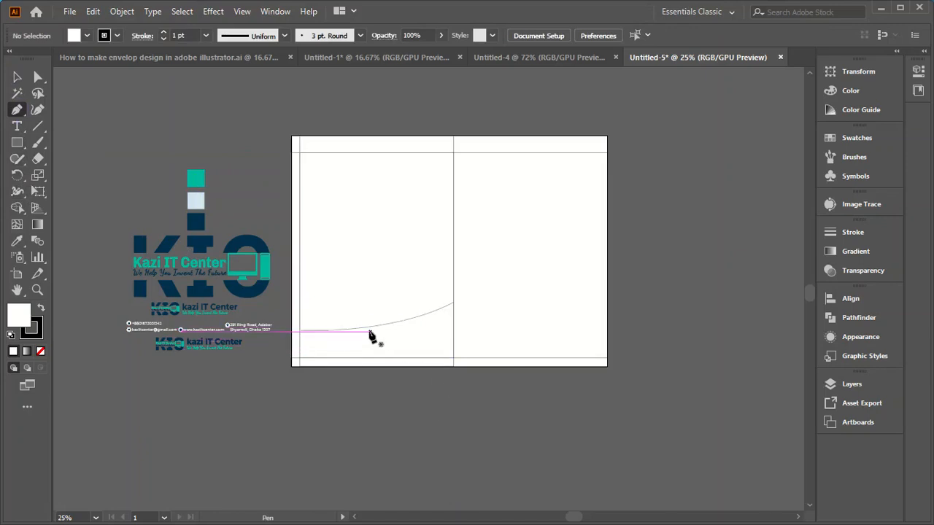
{"action": "left_click", "coordinate": [348, 329]}
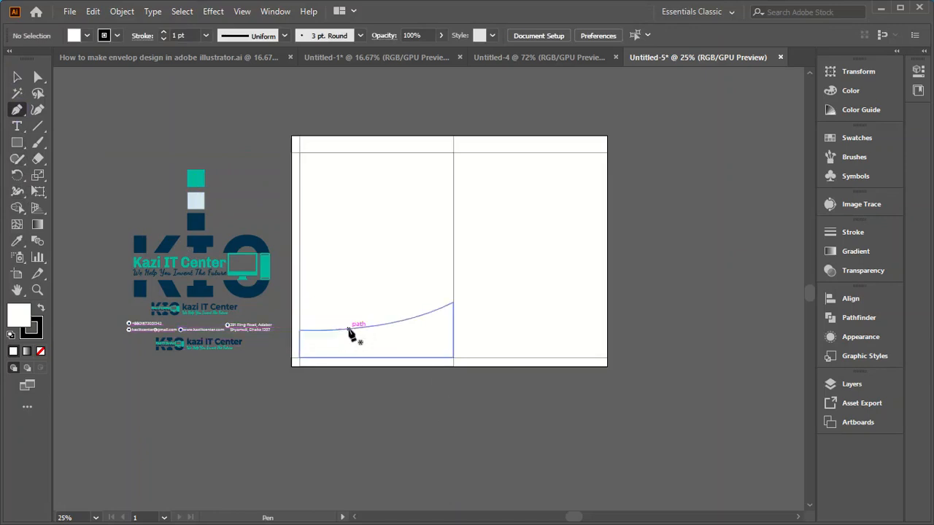
{"action": "left_click", "coordinate": [349, 329]}
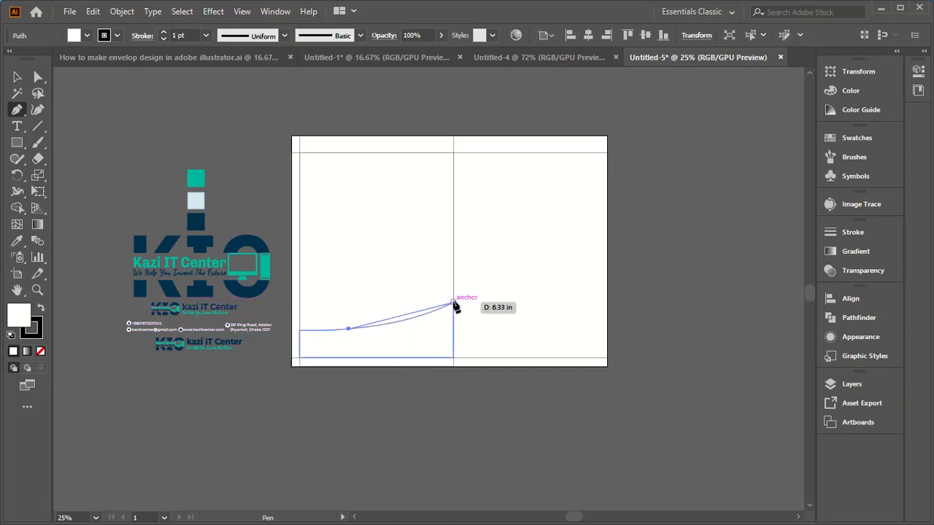
{"action": "left_click_drag", "start_coordinate": [452, 306], "coordinate": [483, 284]}
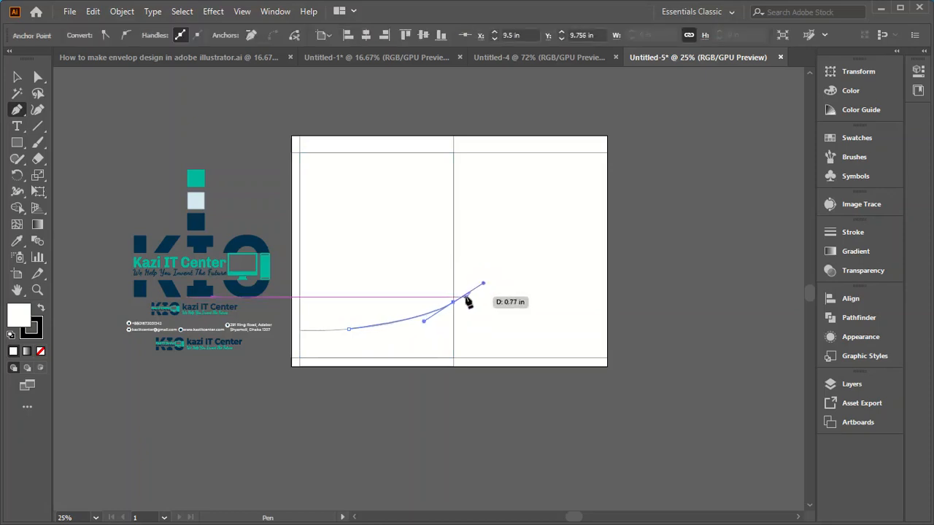
{"action": "left_click", "coordinate": [453, 302]}
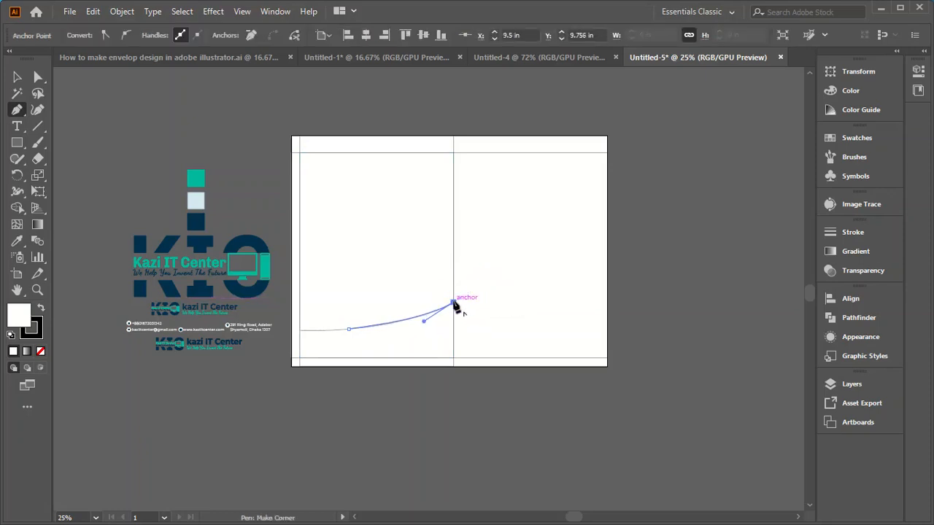
{"action": "left_click", "coordinate": [453, 271]}
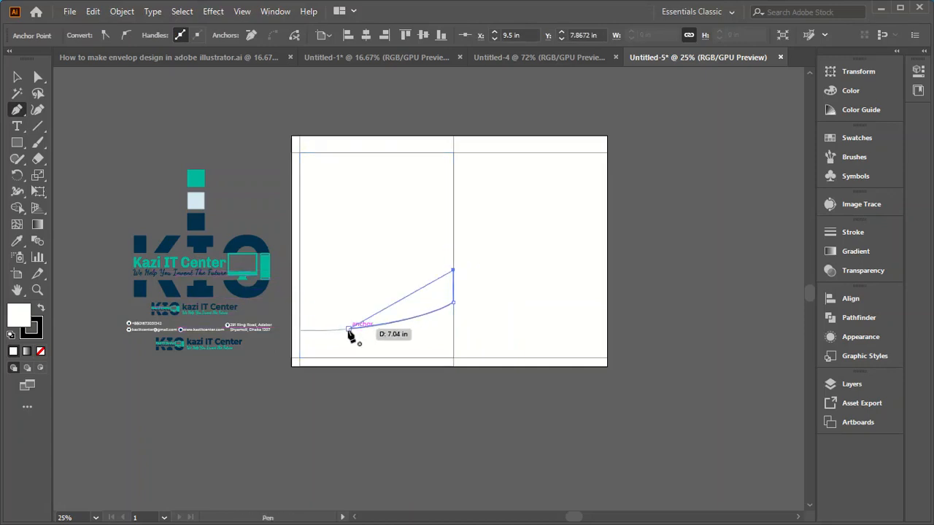
{"action": "left_click_drag", "start_coordinate": [348, 333], "coordinate": [261, 357]}
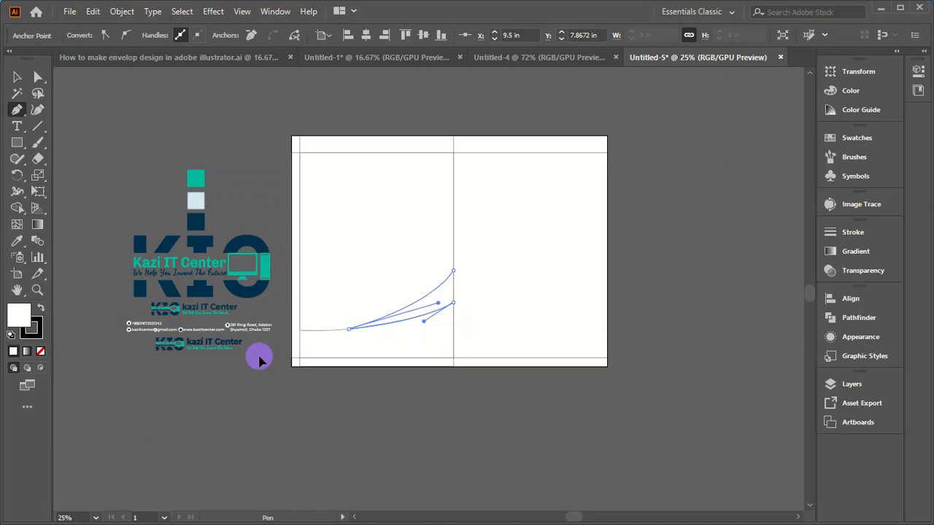
- Close the second curved Pen shape at its starting anchor on the first curve and deselect it
{"action": "left_click_drag", "start_coordinate": [261, 357], "coordinate": [261, 358]}
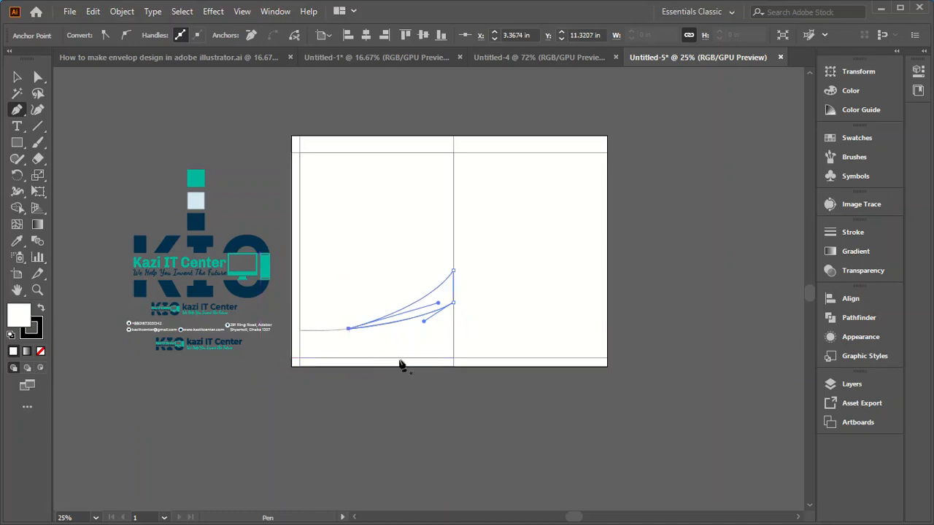
{"action": "left_click", "coordinate": [17, 76]}
{"action": "left_click", "coordinate": [373, 424]}
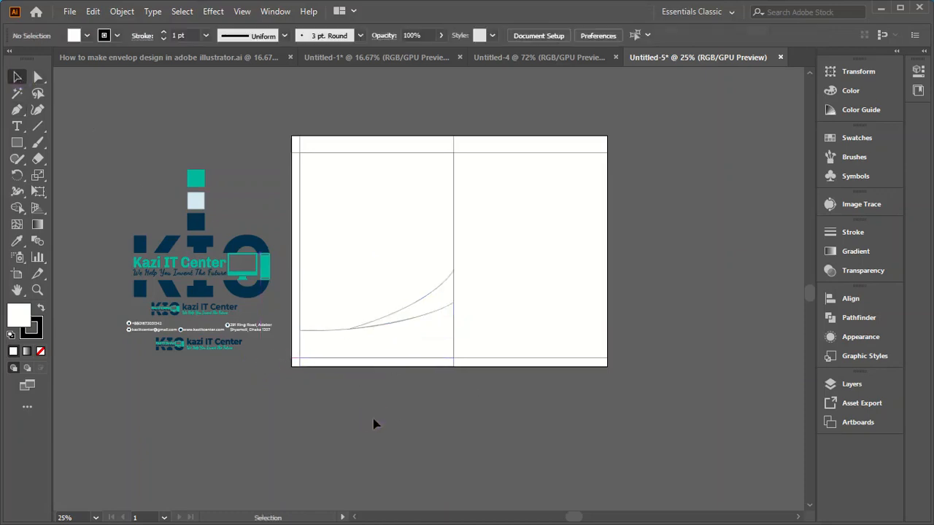
- Lower the upper-left anchor of the bottom curved shape slightly along the left panel's edge
{"action": "scroll", "coordinate": [523, 348], "scroll_direction": "down", "scroll_amount": 1}
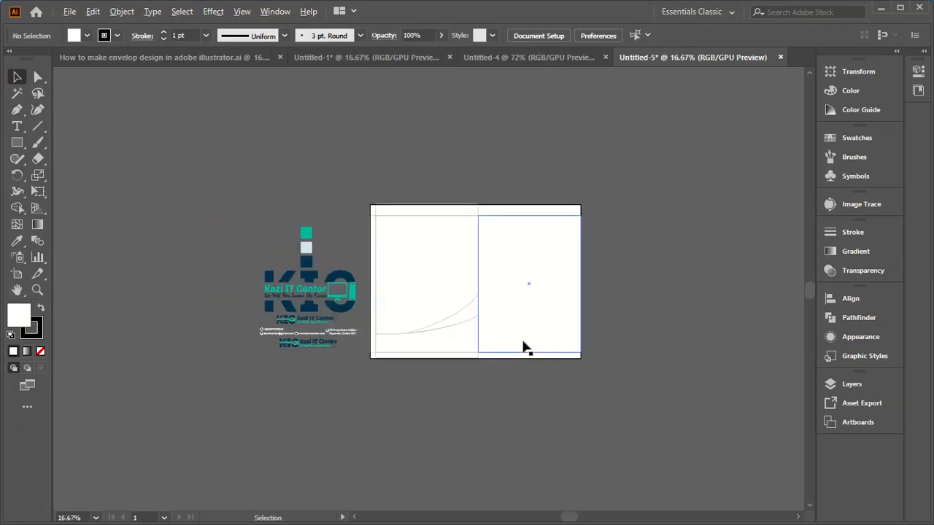
{"action": "scroll", "coordinate": [413, 343], "scroll_direction": "up", "scroll_amount": 2}
{"action": "scroll", "coordinate": [413, 343], "scroll_direction": "up", "scroll_amount": 2}
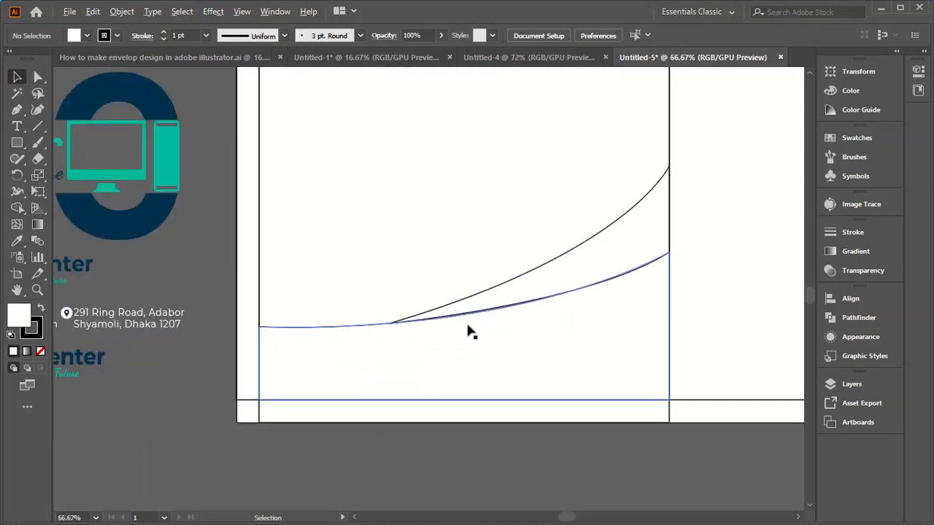
{"action": "left_click", "coordinate": [306, 380]}
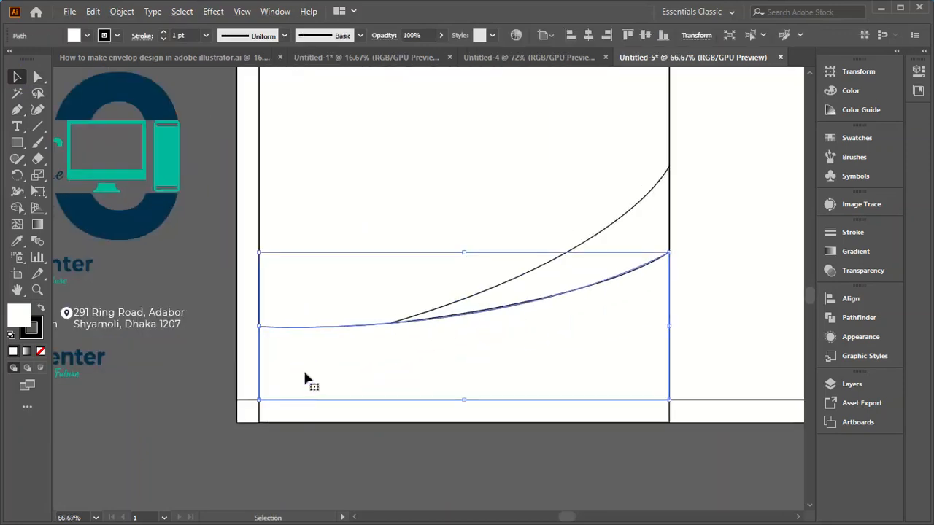
{"action": "left_click", "coordinate": [38, 77]}
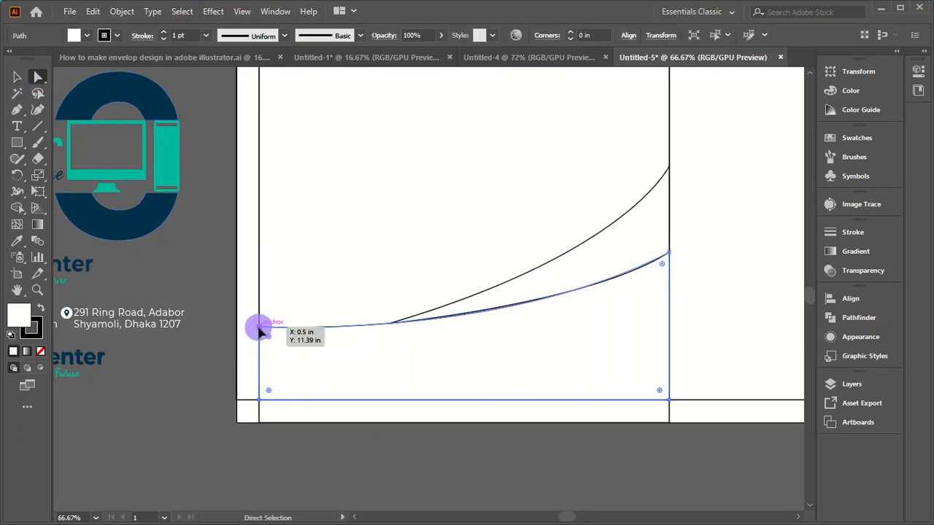
{"action": "left_click_drag", "start_coordinate": [258, 328], "coordinate": [258, 340]}
{"action": "key", "text": "ctrl+z"}
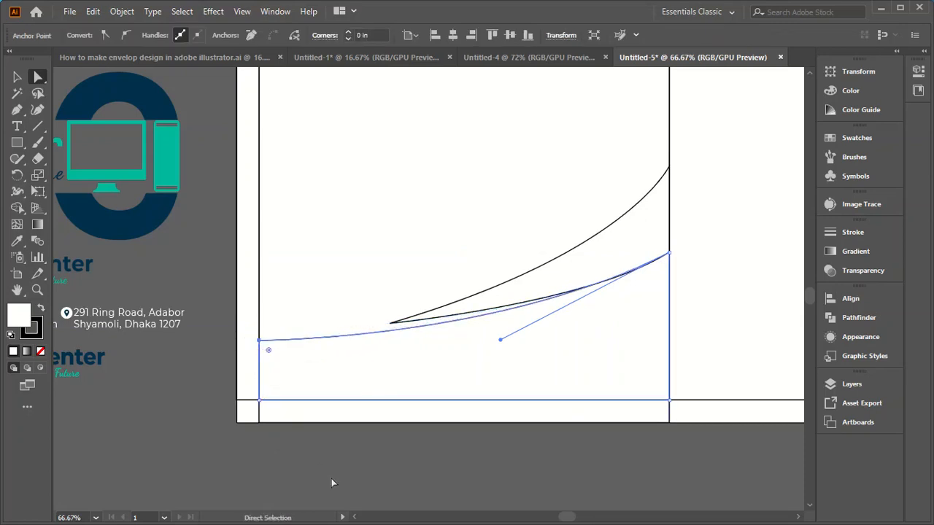
- Move the second curved shape's pointed tip onto the lowered bottom curve at about X 3.29 in, Y 11.49 in
{"action": "left_click", "coordinate": [446, 304]}
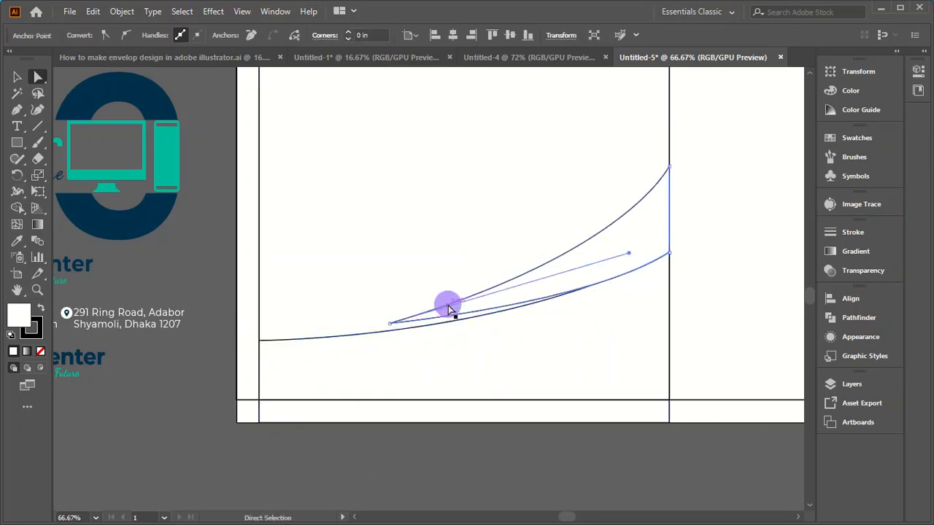
{"action": "left_click_drag", "start_coordinate": [389, 325], "coordinate": [386, 331]}
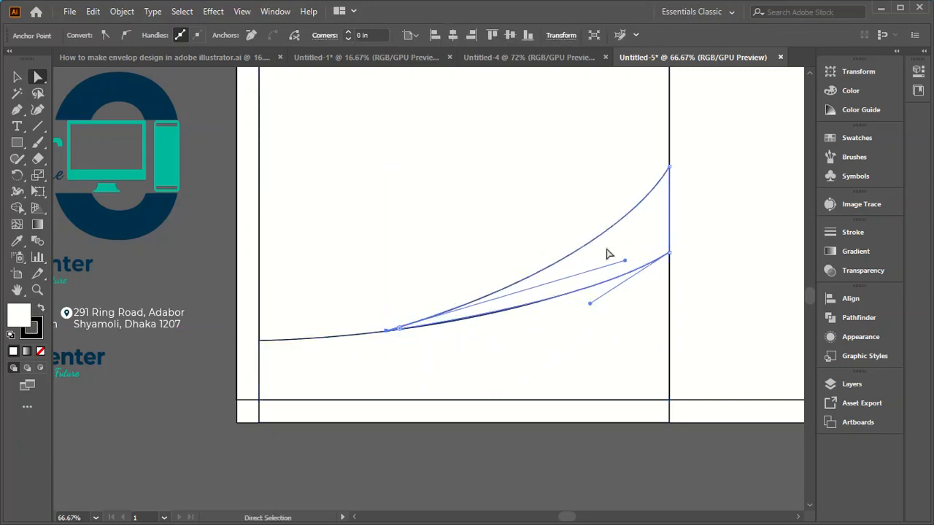
{"action": "left_click", "coordinate": [558, 350]}
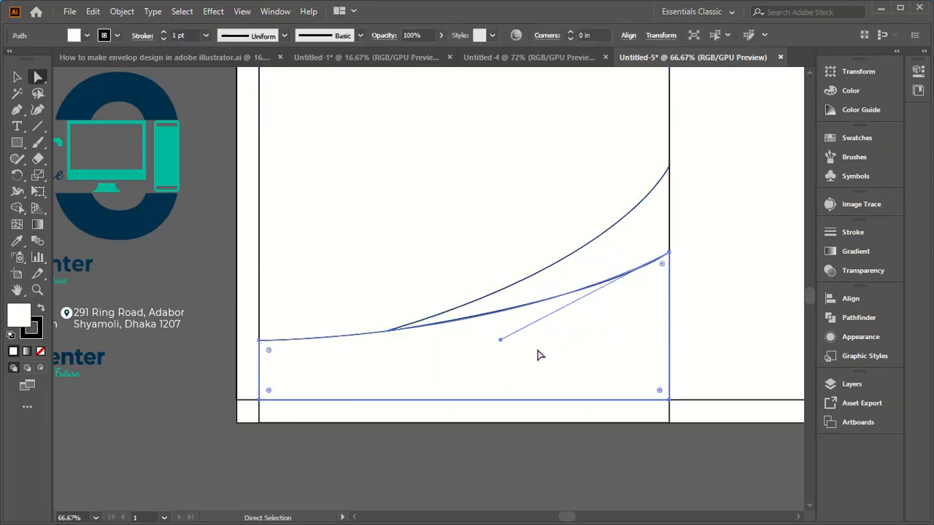
{"action": "left_click", "coordinate": [574, 267]}
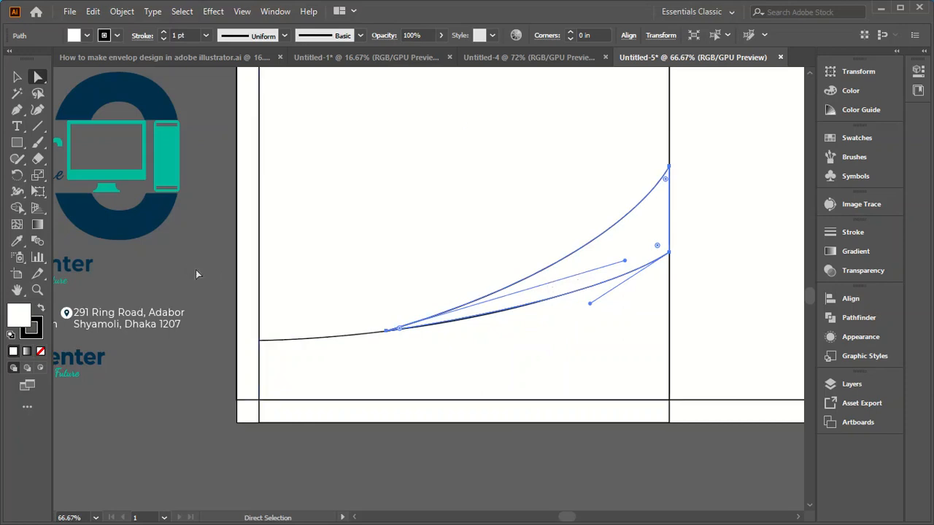
{"action": "left_click", "coordinate": [17, 77]}
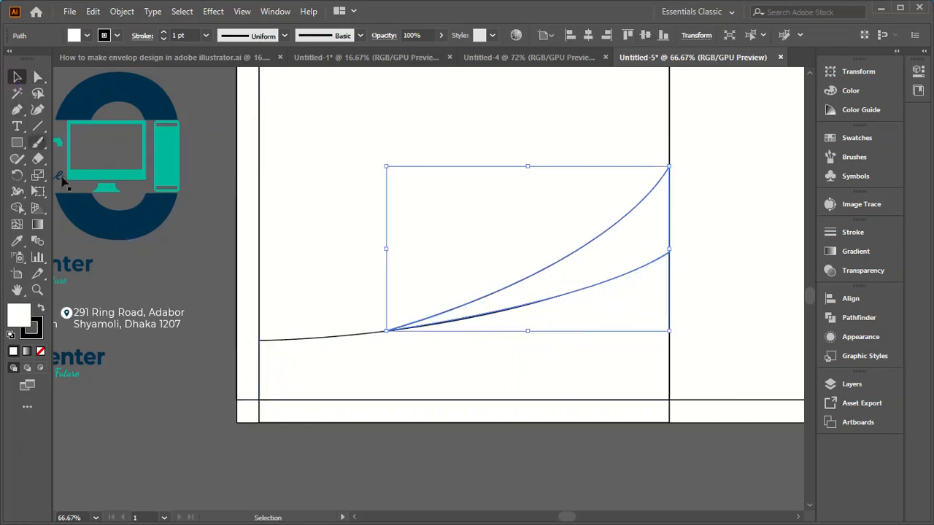
{"action": "left_click", "coordinate": [226, 470]}
- Fill the bottom curved shape with the dark navy colour sample using the Eyedropper
{"action": "left_click", "coordinate": [427, 369]}
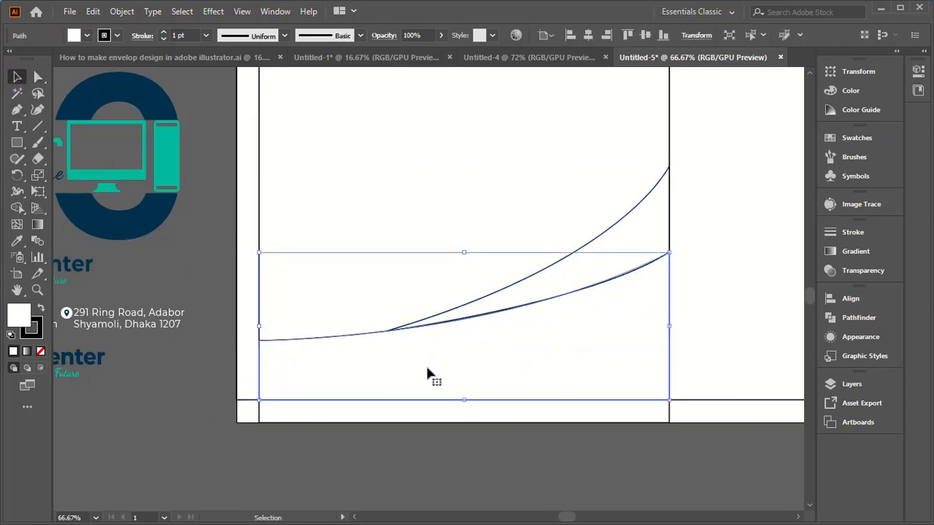
{"action": "left_click", "coordinate": [18, 241]}
{"action": "scroll", "coordinate": [188, 321], "scroll_direction": "down", "scroll_amount": 1}
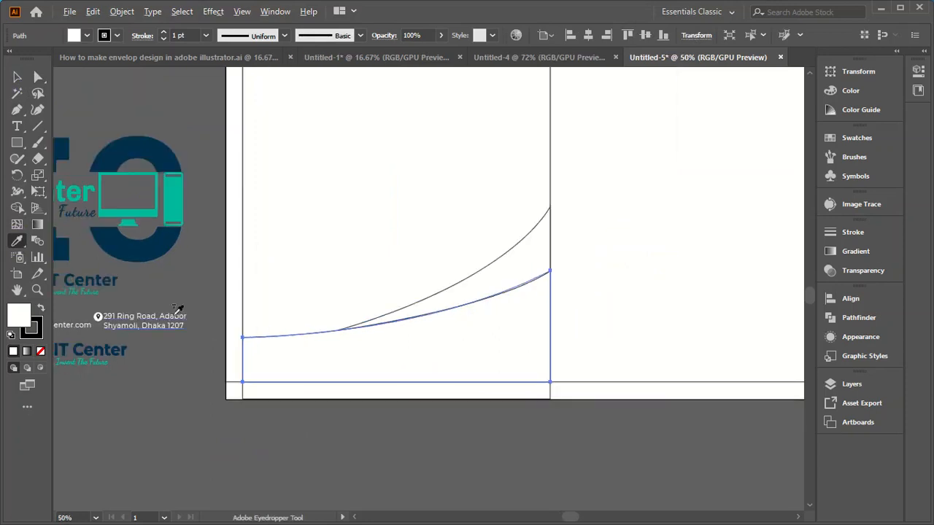
{"action": "scroll", "coordinate": [267, 296], "scroll_direction": "down", "scroll_amount": 1}
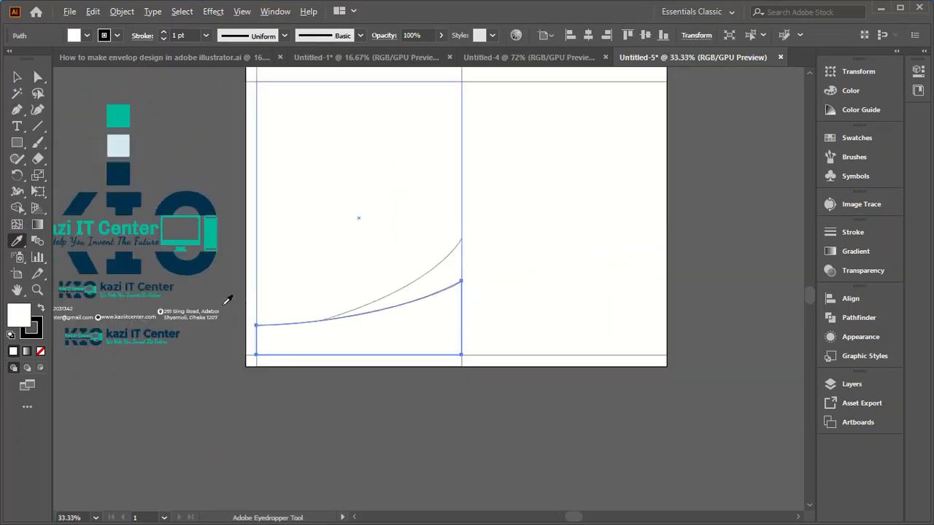
{"action": "left_click", "coordinate": [118, 173]}
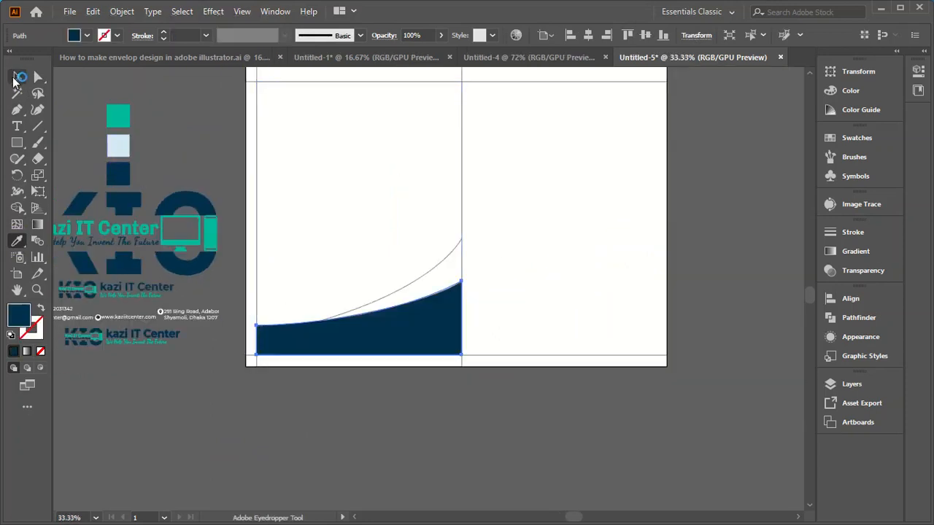
{"action": "left_click", "coordinate": [17, 77]}
{"action": "left_click", "coordinate": [182, 137]}
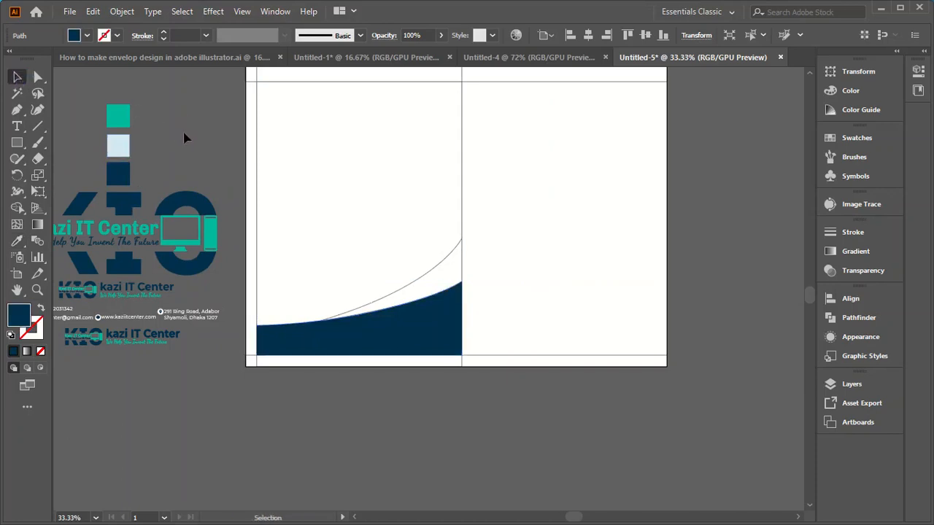
- Fill the tapering upper curved shape with the teal colour sample using the Eyedropper
{"action": "left_click", "coordinate": [429, 285]}
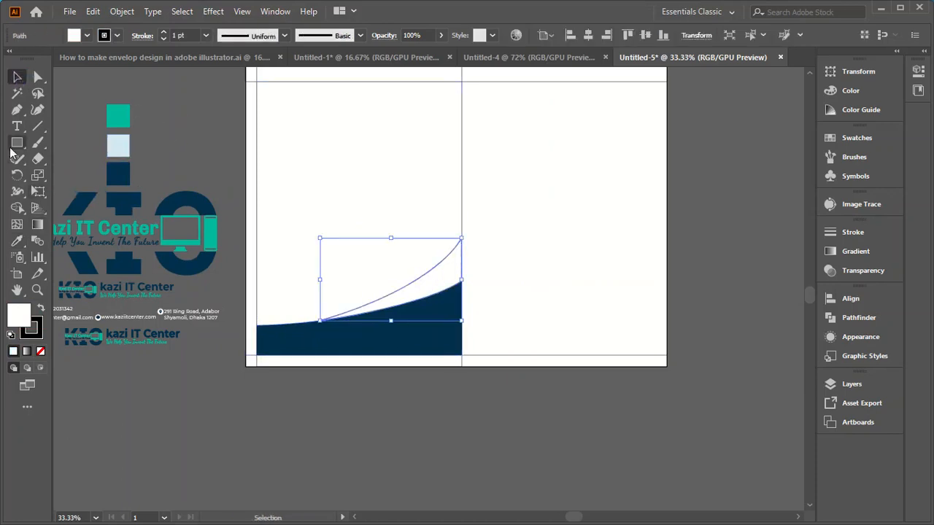
{"action": "left_click", "coordinate": [18, 241]}
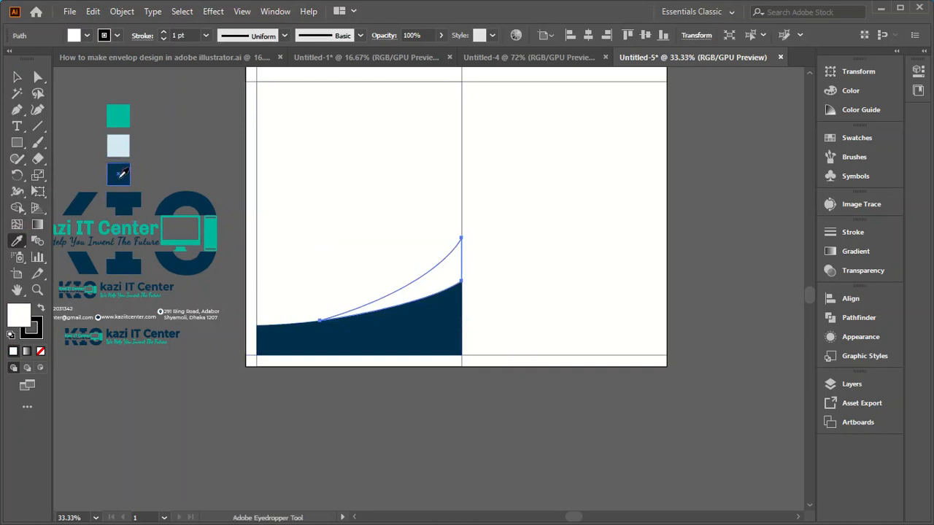
{"action": "left_click", "coordinate": [117, 113]}
{"action": "left_click", "coordinate": [17, 78]}
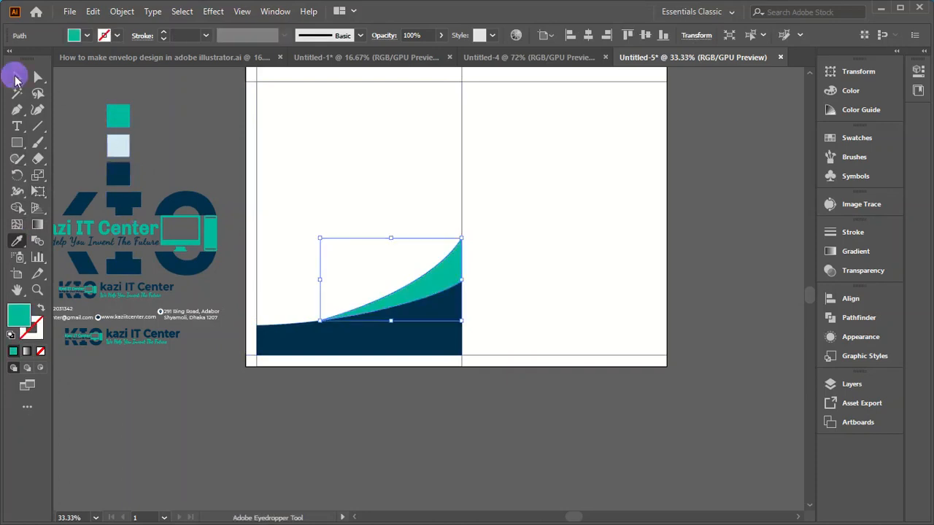
{"action": "left_click", "coordinate": [346, 292]}
- Adjust the teal shape's direction handles so its lower edge follows the navy curve and closes the thin white gap
{"action": "scroll", "coordinate": [392, 321], "scroll_direction": "up", "scroll_amount": 1}
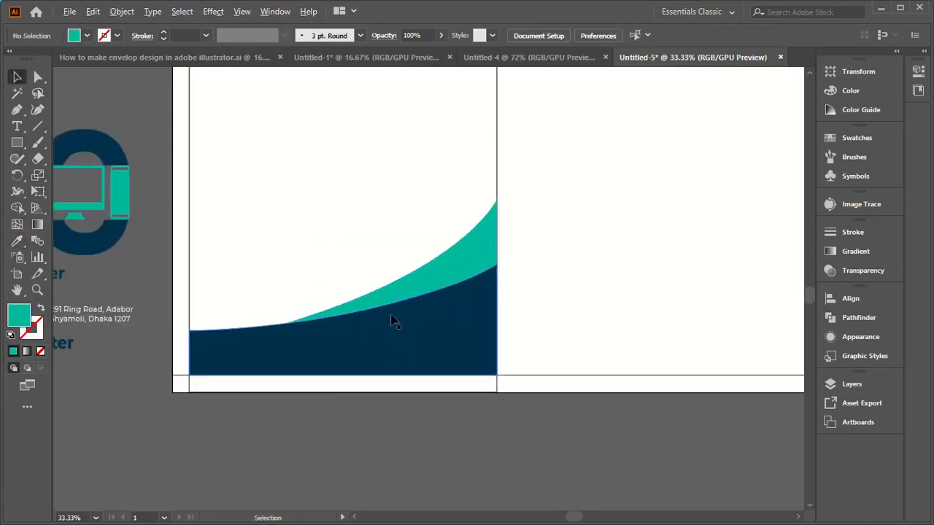
{"action": "scroll", "coordinate": [391, 321], "scroll_direction": "up", "scroll_amount": 4}
{"action": "scroll", "coordinate": [466, 305], "scroll_direction": "down", "scroll_amount": 1}
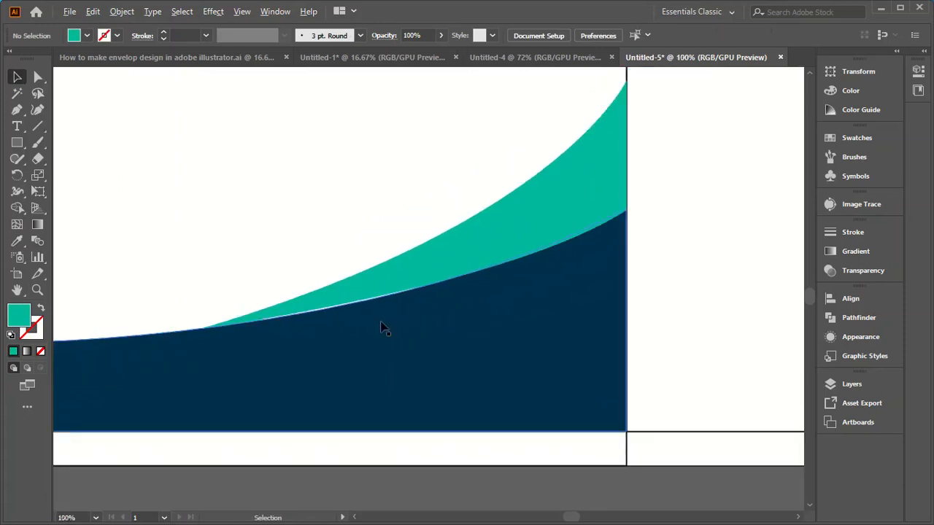
{"action": "scroll", "coordinate": [235, 343], "scroll_direction": "up", "scroll_amount": 2}
{"action": "left_click", "coordinate": [396, 273]}
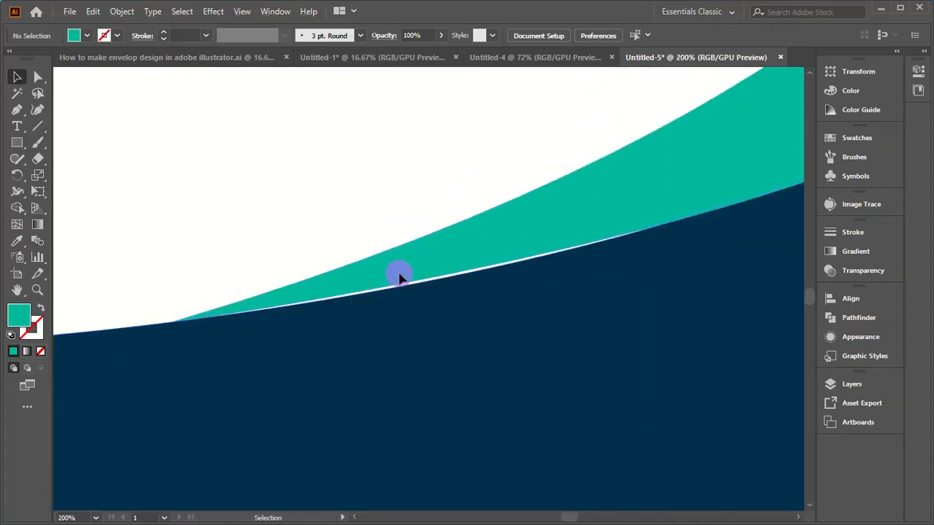
{"action": "left_click", "coordinate": [38, 76]}
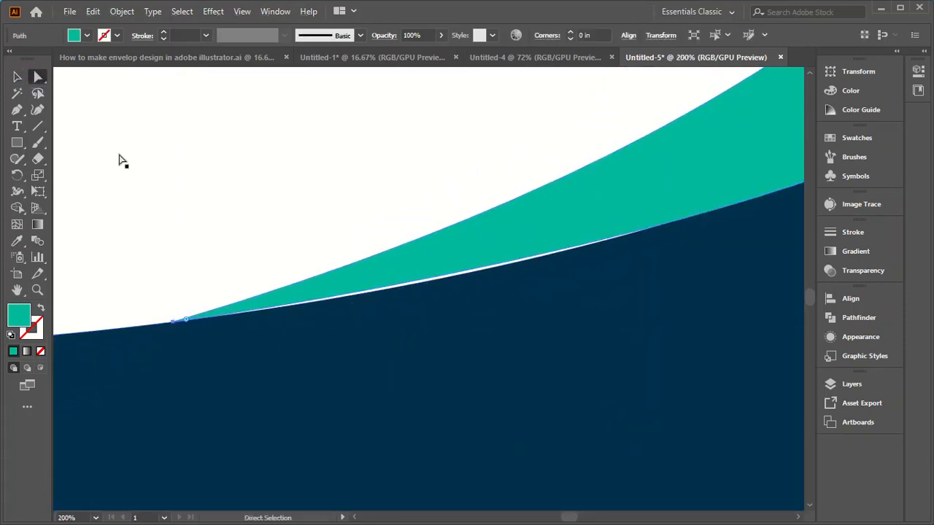
{"action": "left_click", "coordinate": [175, 323]}
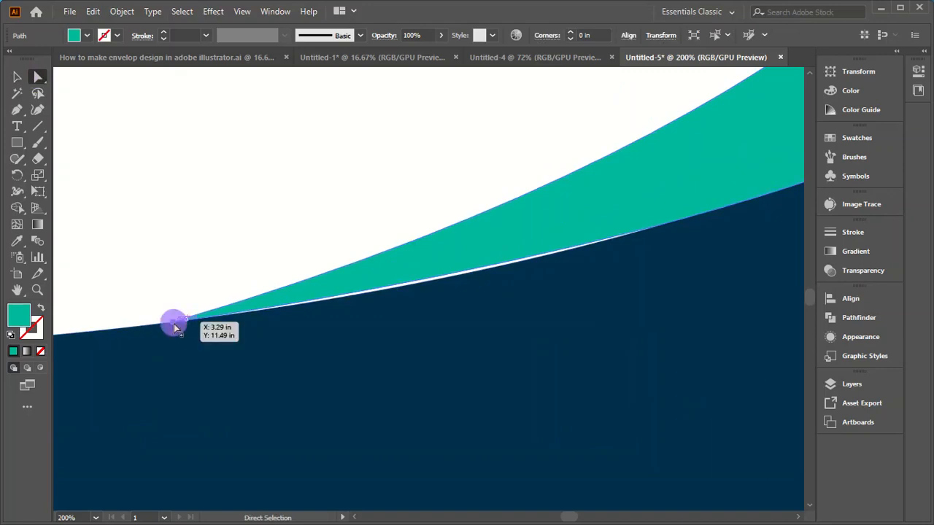
{"action": "scroll", "coordinate": [259, 328], "scroll_direction": "down", "scroll_amount": 5}
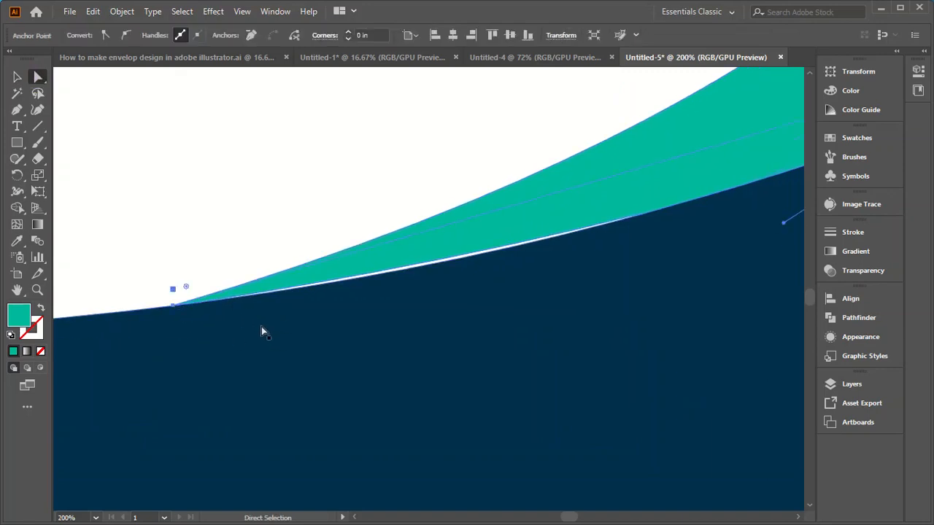
{"action": "scroll", "coordinate": [255, 329], "scroll_direction": "down", "scroll_amount": 1, "text": "alt"}
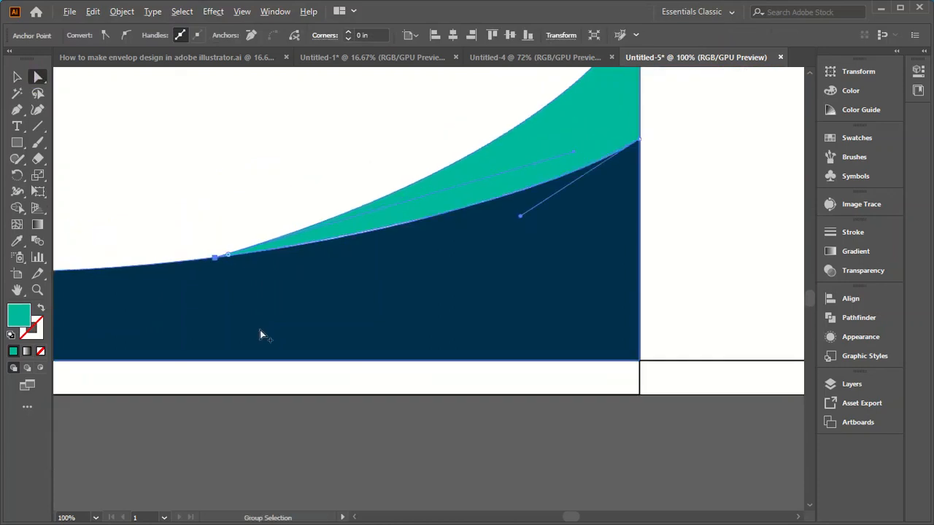
{"action": "left_click_drag", "start_coordinate": [574, 154], "coordinate": [519, 175]}
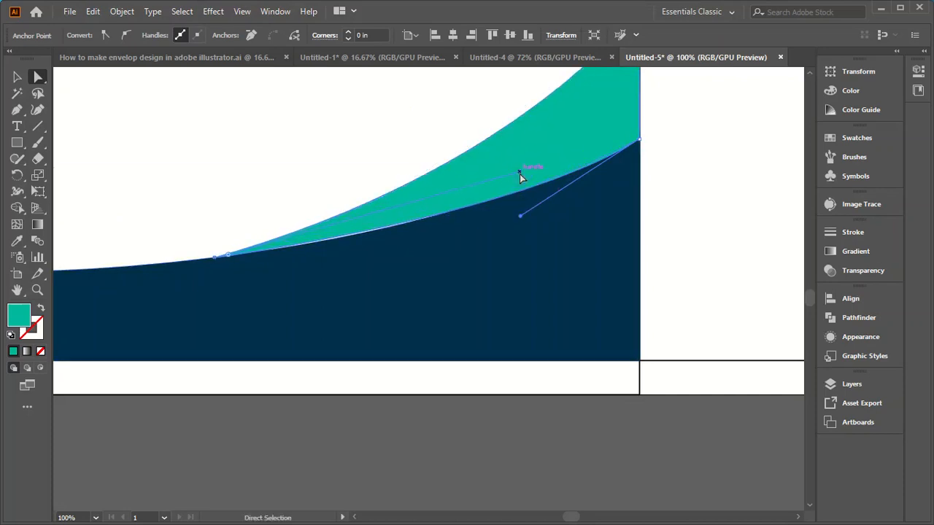
{"action": "left_click_drag", "start_coordinate": [520, 216], "coordinate": [445, 238]}
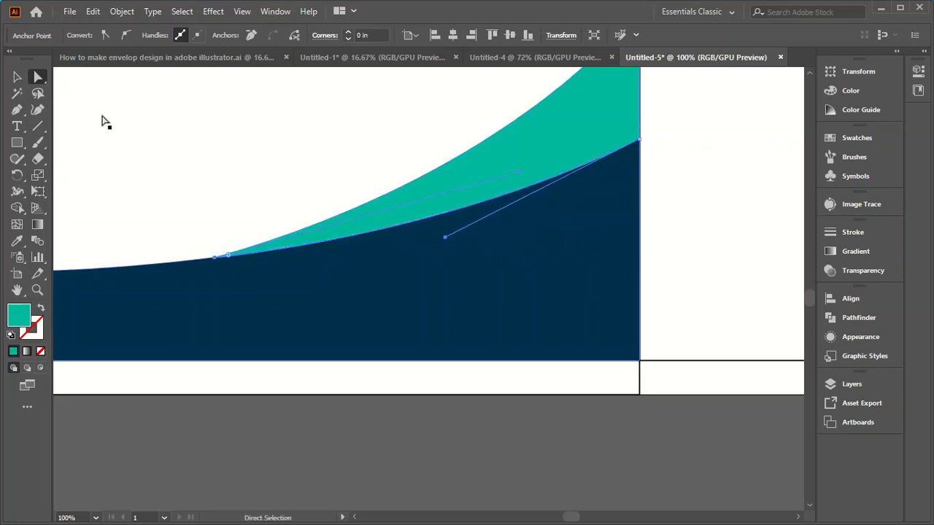
{"action": "left_click", "coordinate": [16, 77]}
{"action": "left_click", "coordinate": [209, 146]}
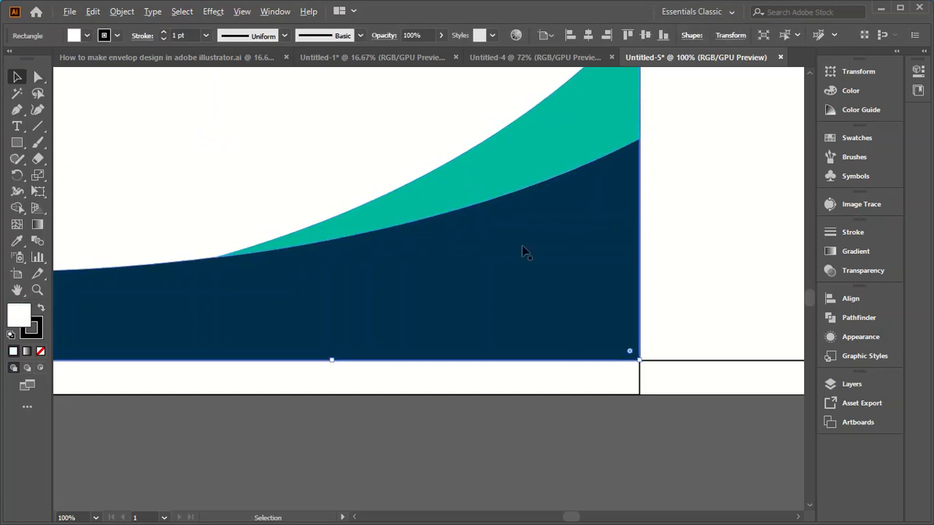
- Inspect the seam between the teal and navy curves up close, and check the whole left panel
{"action": "scroll", "coordinate": [521, 251], "scroll_direction": "down", "scroll_amount": 1}
{"action": "scroll", "coordinate": [396, 261], "scroll_direction": "up", "scroll_amount": 5}
{"action": "scroll", "coordinate": [343, 212], "scroll_direction": "up", "scroll_amount": 2}
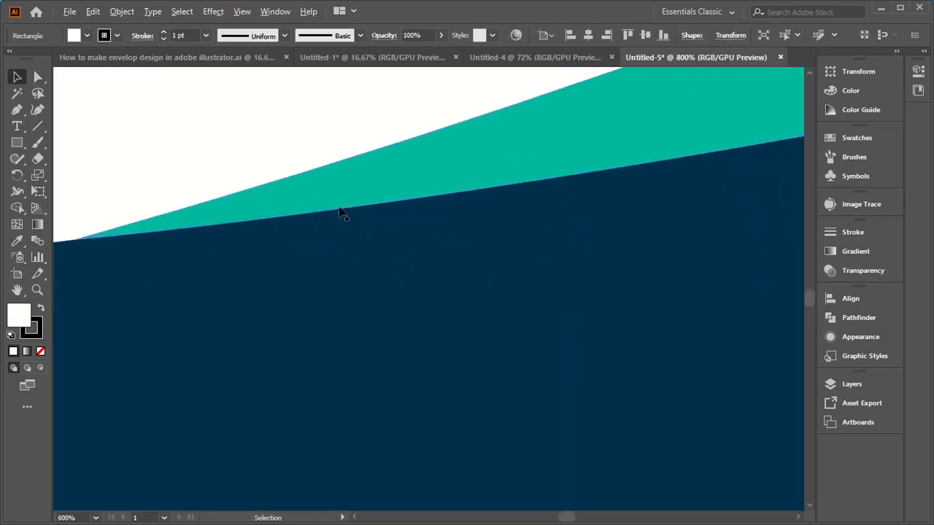
{"action": "scroll", "coordinate": [346, 215], "scroll_direction": "down", "scroll_amount": 9}
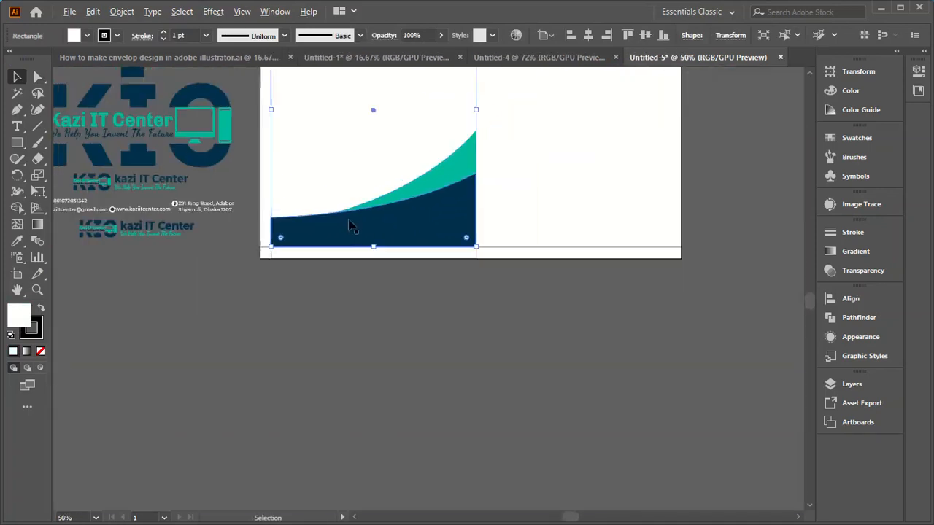
{"action": "scroll", "coordinate": [349, 146], "scroll_direction": "up", "scroll_amount": 1}
{"action": "scroll", "coordinate": [402, 288], "scroll_direction": "down", "scroll_amount": 1}
{"action": "scroll", "coordinate": [412, 299], "scroll_direction": "down", "scroll_amount": 1}
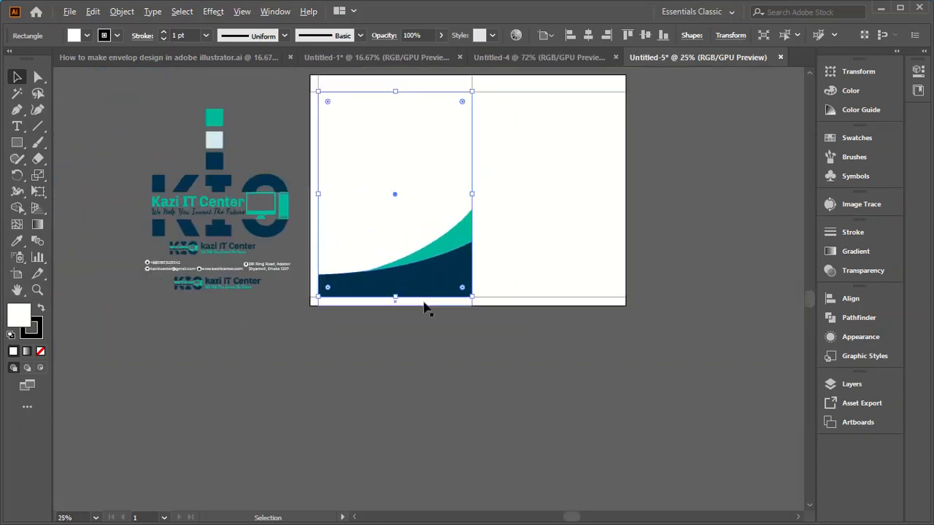
{"action": "left_click", "coordinate": [309, 385]}
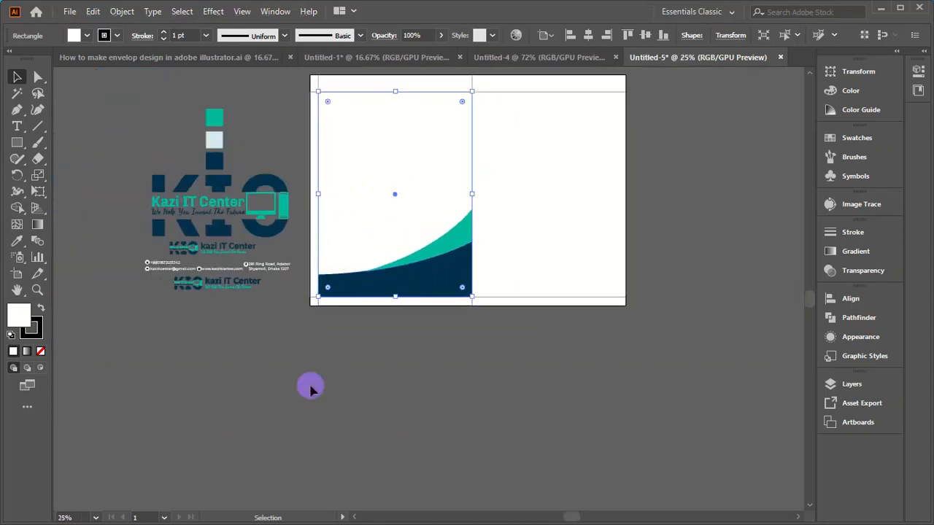
{"action": "left_click", "coordinate": [371, 208]}
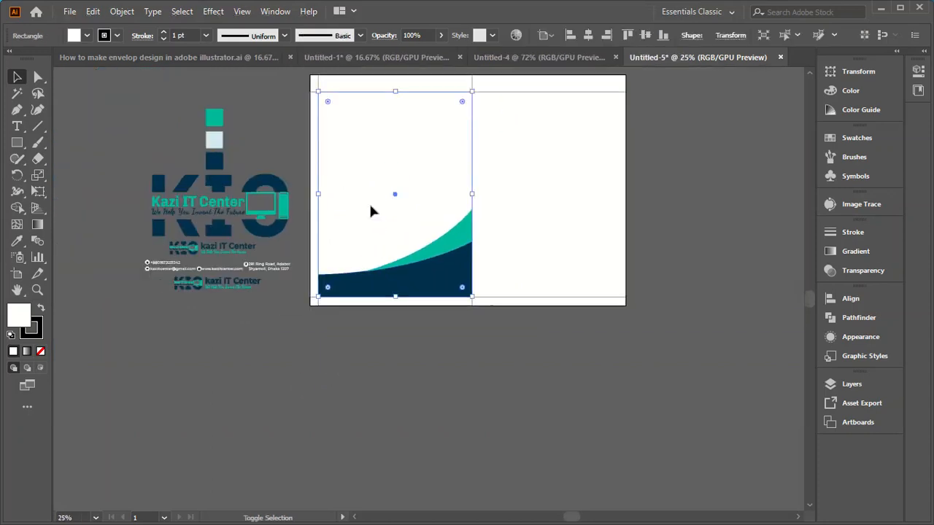
- Offset the left panel rectangle's path inward by 0.25 in, with a miter join and a miter limit of 4
{"action": "left_click", "coordinate": [122, 11]}
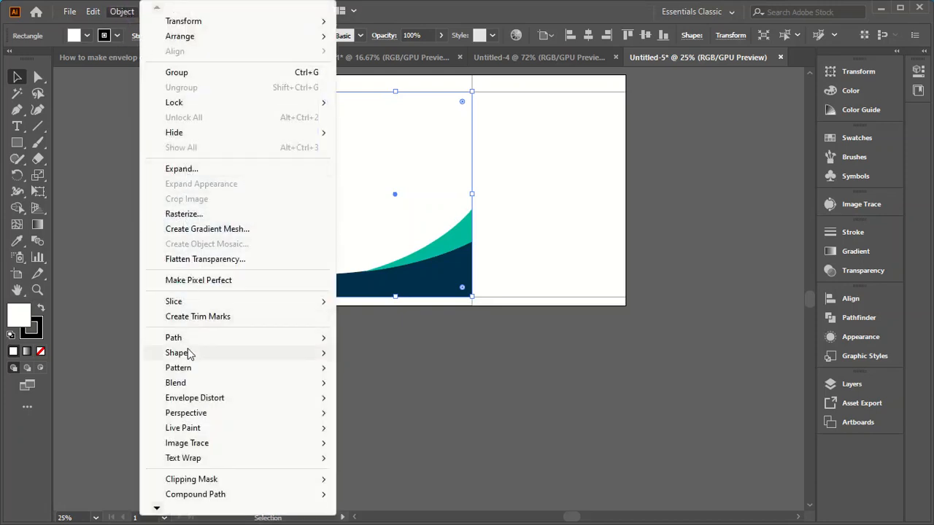
{"action": "mouse_move", "coordinate": [184, 343]}
{"action": "left_click", "coordinate": [377, 390]}
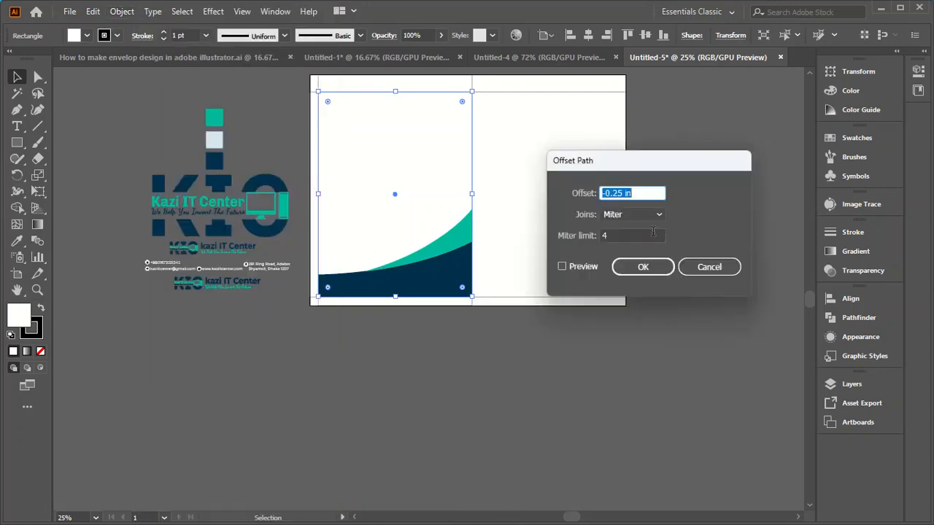
{"action": "type", "text": "0"}
{"action": "scroll", "coordinate": [626, 195], "scroll_direction": "down", "scroll_amount": 3}
{"action": "left_click", "coordinate": [569, 266]}
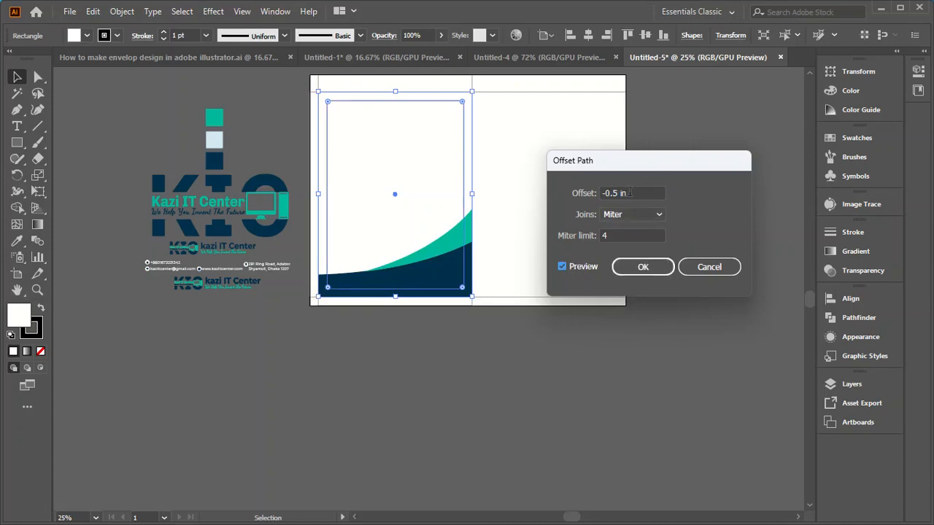
{"action": "scroll", "coordinate": [630, 193], "scroll_direction": "up", "scroll_amount": 1}
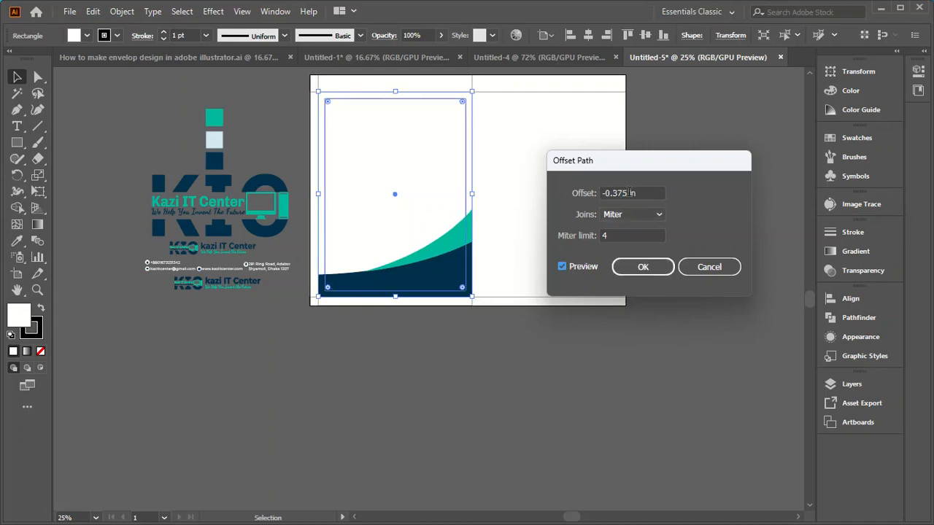
{"action": "left_click", "coordinate": [643, 269]}
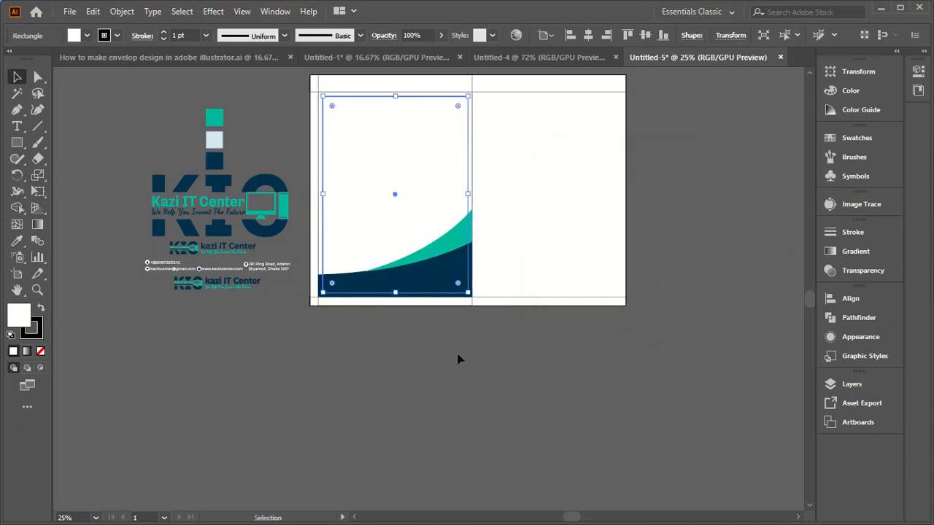
- Convert the inset rectangle on the left panel into guides
{"action": "right_click", "coordinate": [373, 162]}
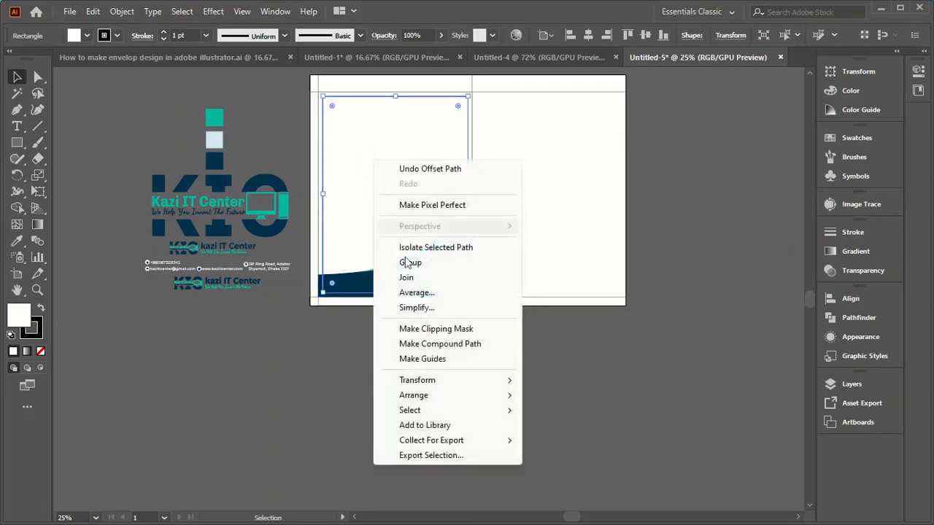
{"action": "left_click", "coordinate": [422, 359]}
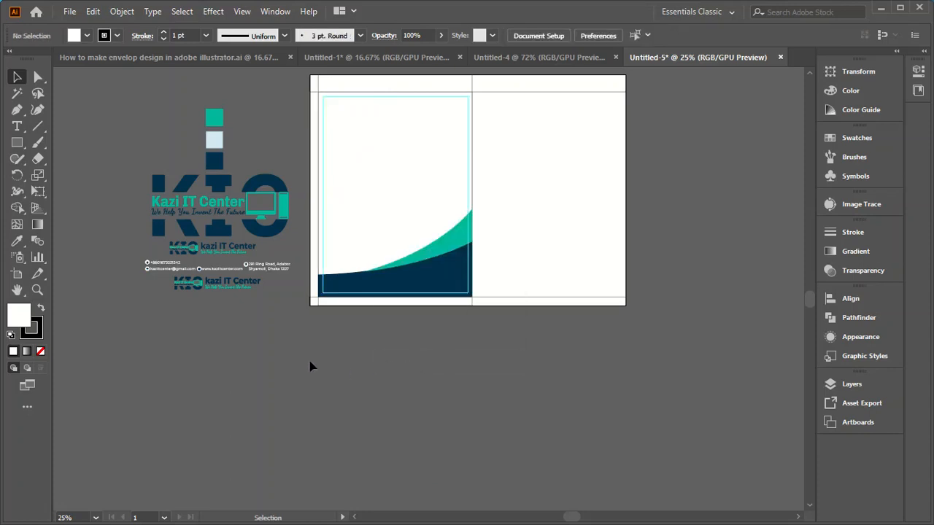
{"action": "left_click", "coordinate": [17, 78]}
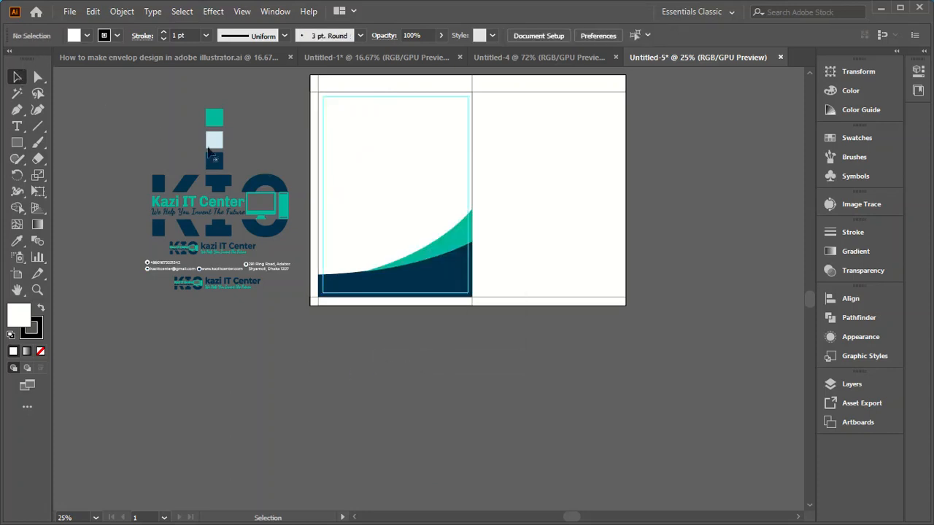
{"action": "left_click", "coordinate": [394, 178]}
{"action": "left_click", "coordinate": [403, 355]}
- Fill both large panels and the top, left and bottom flaps with the light blue colour sample using the Eyedropper
{"action": "scroll", "coordinate": [391, 174], "scroll_direction": "up", "scroll_amount": 2}
{"action": "scroll", "coordinate": [375, 275], "scroll_direction": "down", "scroll_amount": 1}
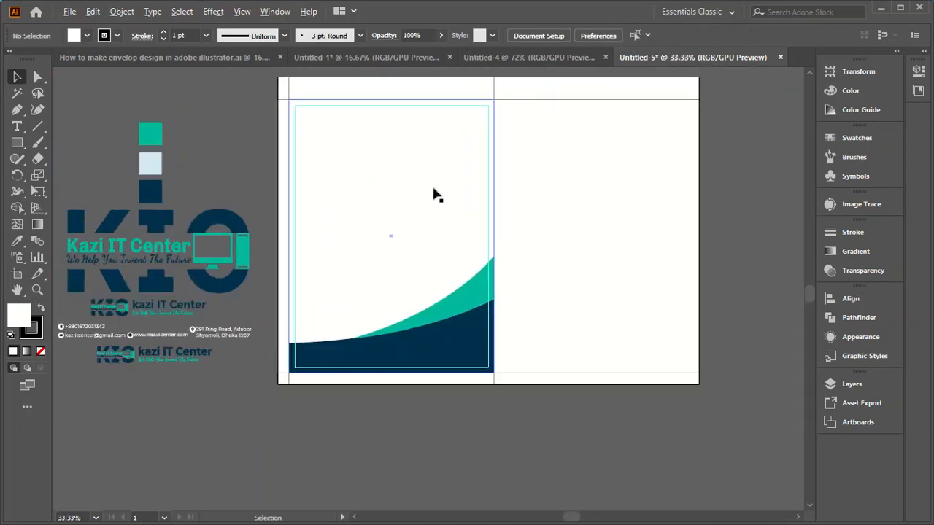
{"action": "left_click", "coordinate": [387, 191]}
{"action": "left_click", "coordinate": [563, 211]}
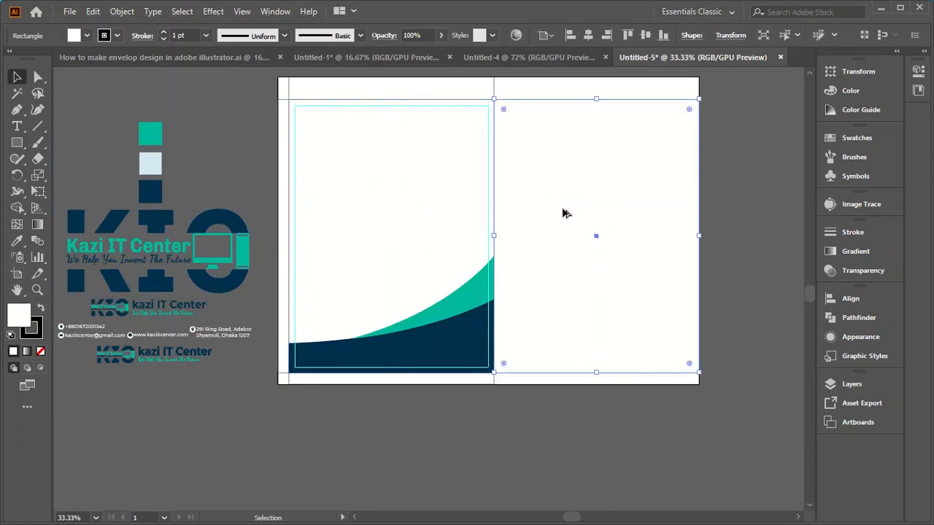
{"action": "left_click", "coordinate": [388, 210], "text": "shift"}
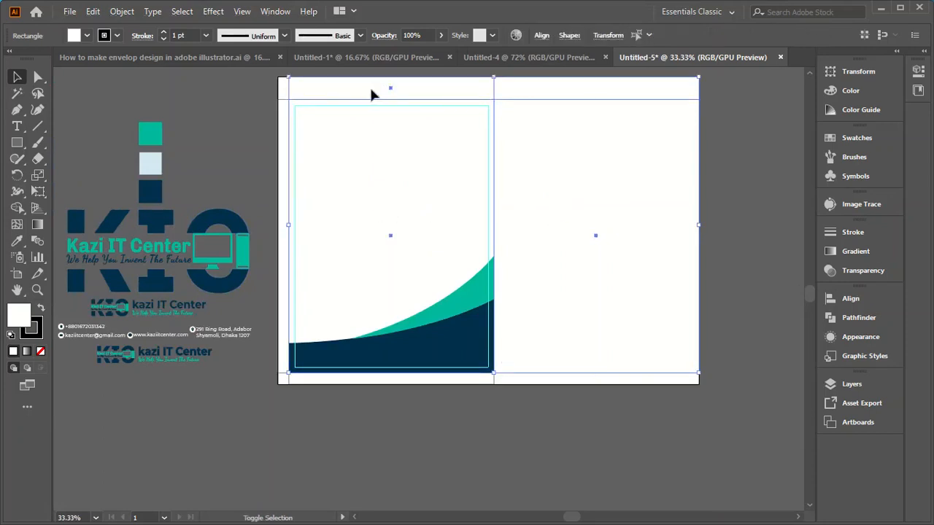
{"action": "left_click", "coordinate": [281, 264], "text": "shift"}
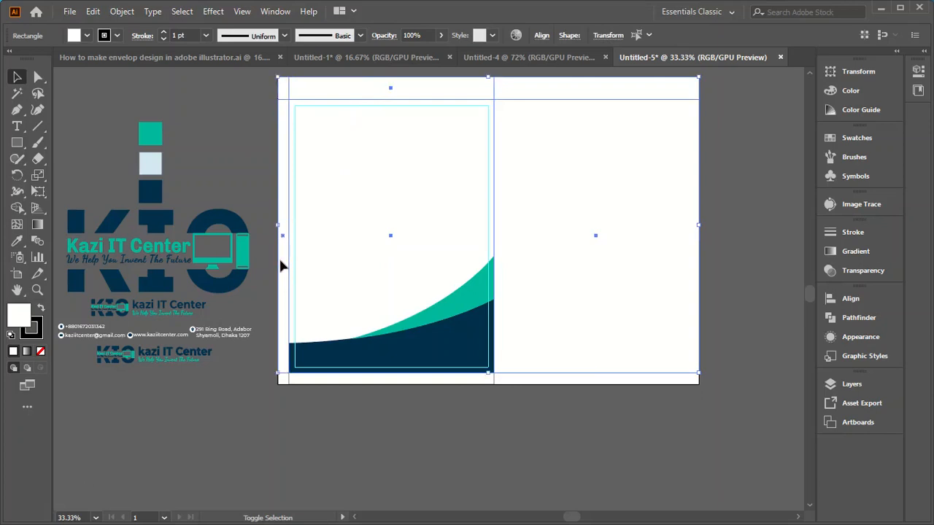
{"action": "left_click", "coordinate": [329, 379], "text": "shift"}
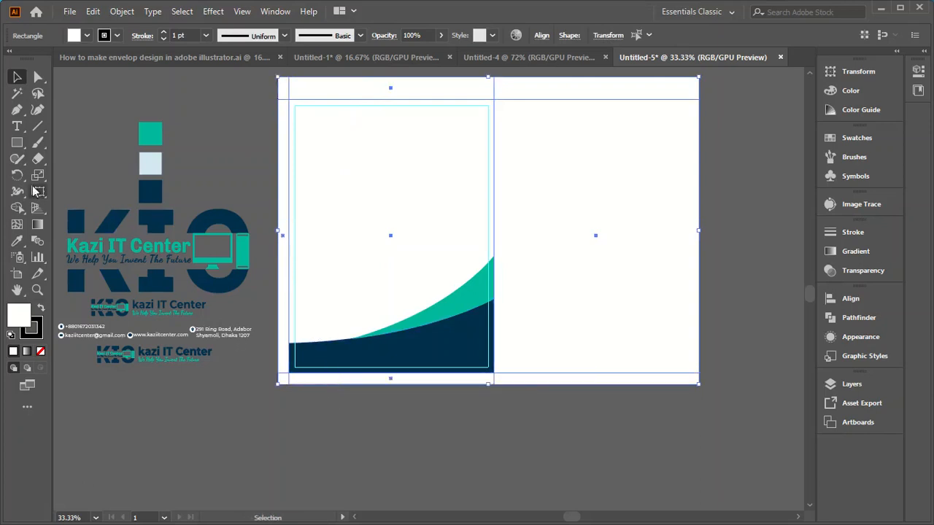
{"action": "left_click", "coordinate": [17, 241]}
{"action": "left_click", "coordinate": [152, 156]}
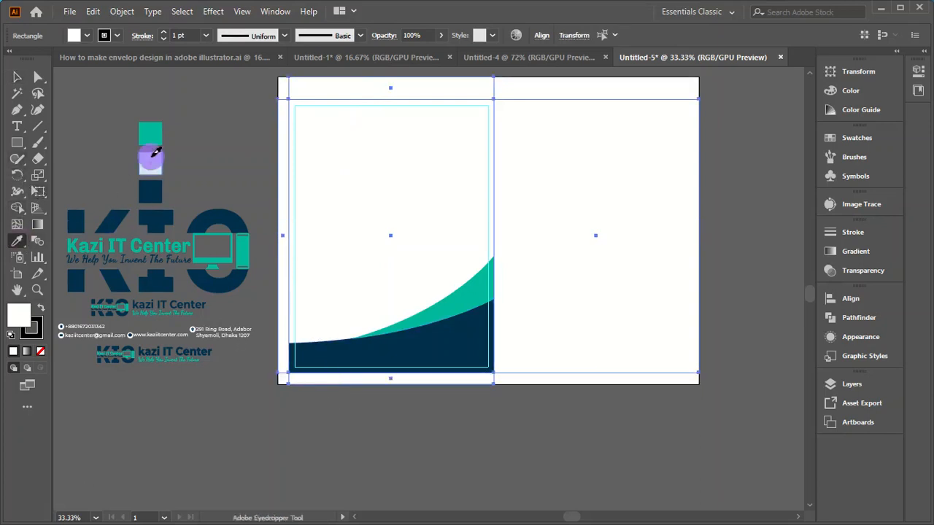
{"action": "left_click", "coordinate": [17, 78]}
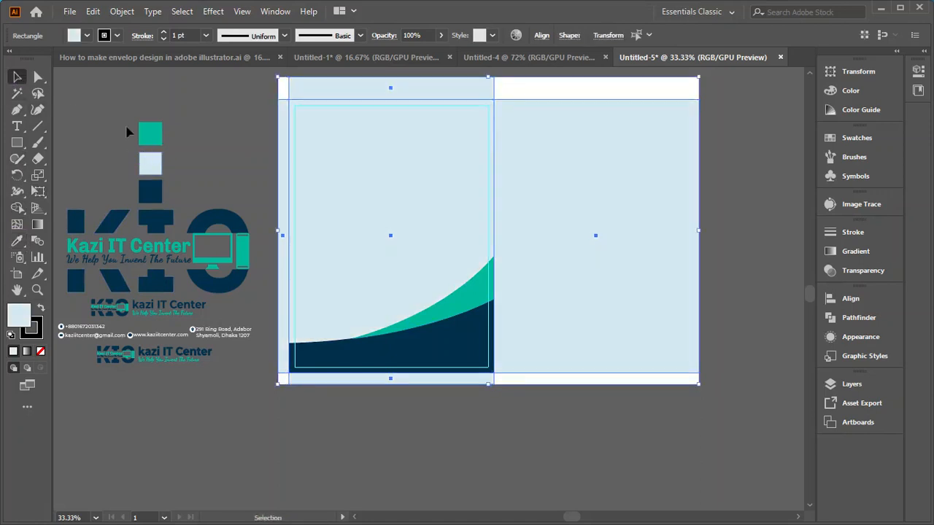
{"action": "left_click", "coordinate": [114, 121]}
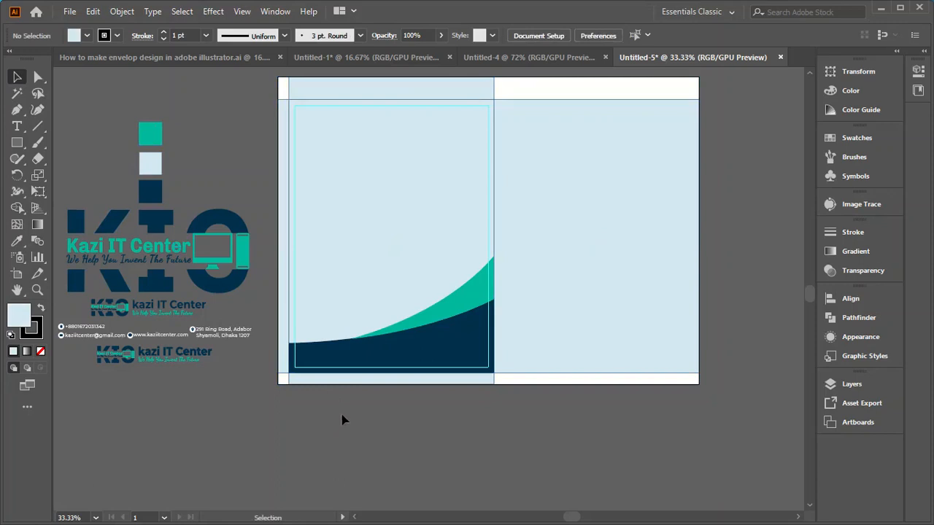
- Recolour the top flap with the dark navy colour sample using the Eyedropper
{"action": "left_click", "coordinate": [381, 89]}
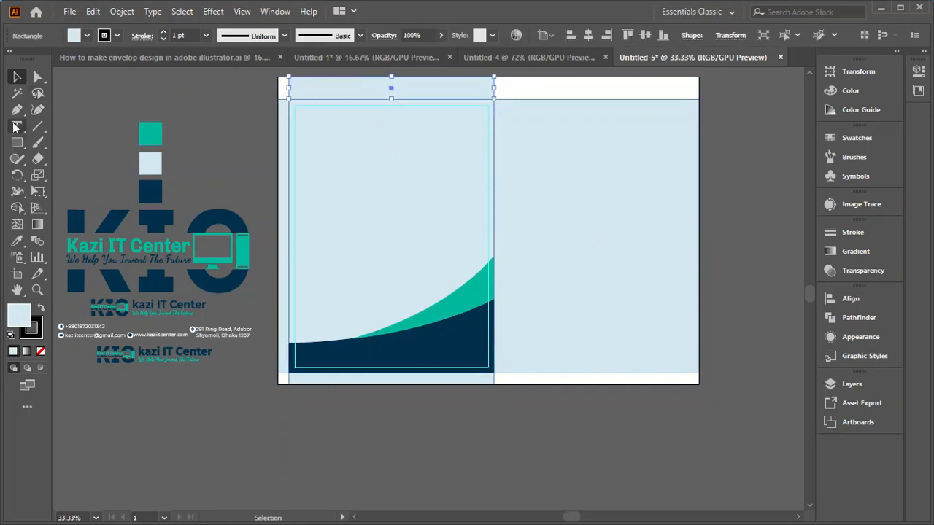
{"action": "left_click", "coordinate": [17, 241]}
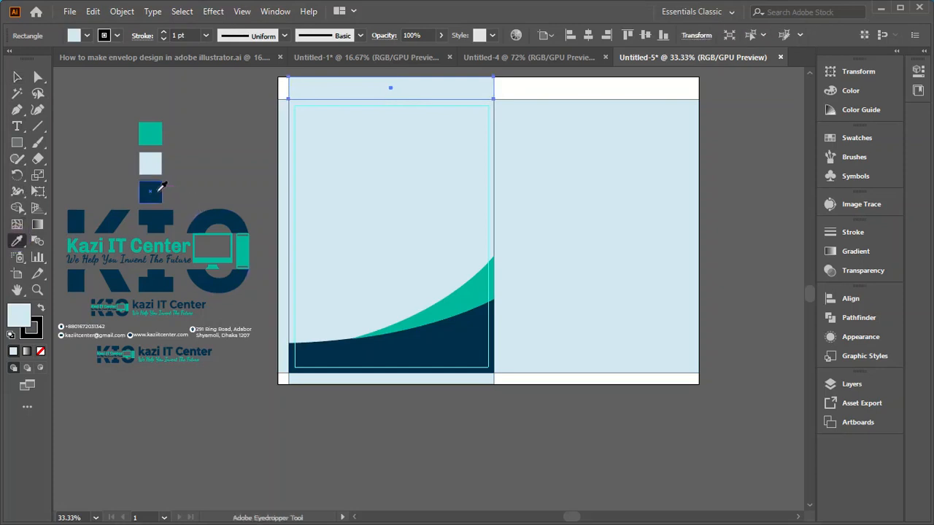
{"action": "left_click", "coordinate": [156, 192]}
{"action": "left_click", "coordinate": [17, 76]}
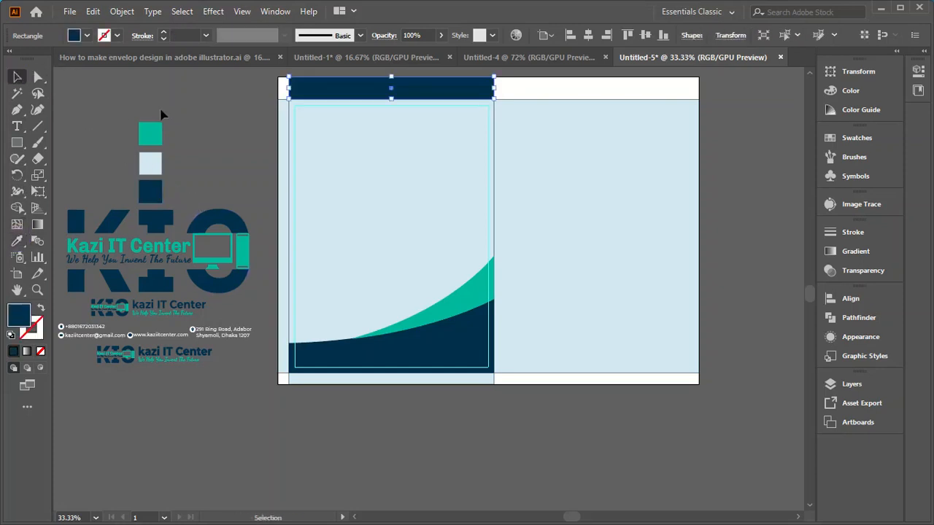
{"action": "left_click", "coordinate": [165, 111]}
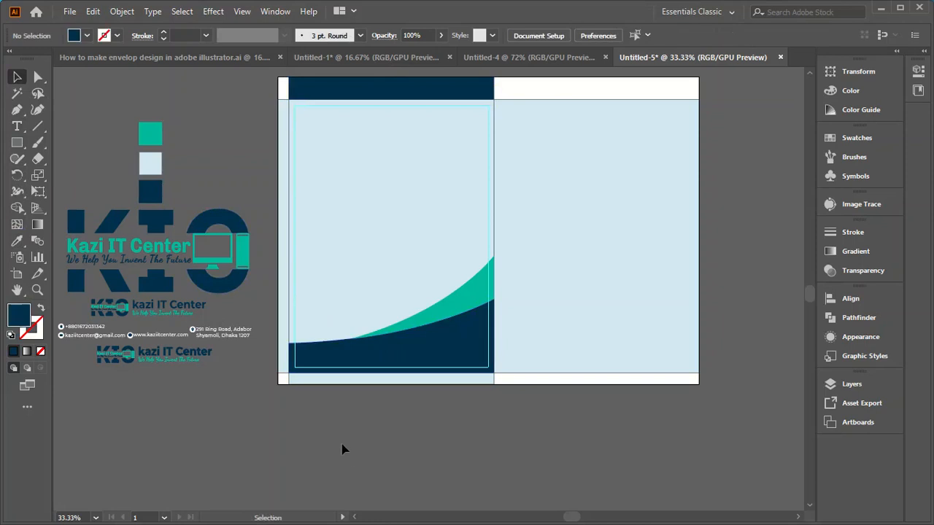
- Recolour the bottom and left flaps with the teal colour sample using the Eyedropper
{"action": "left_click", "coordinate": [341, 378]}
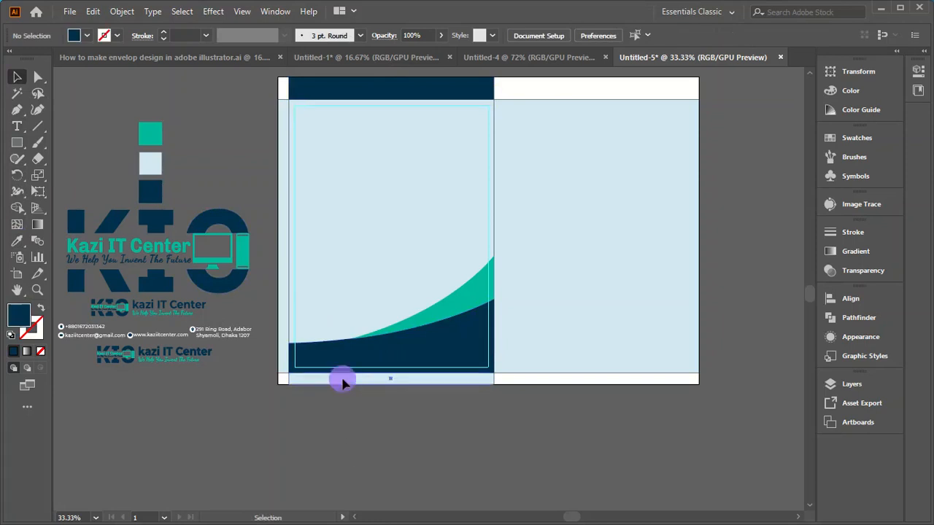
{"action": "left_click", "coordinate": [283, 357], "text": "shift"}
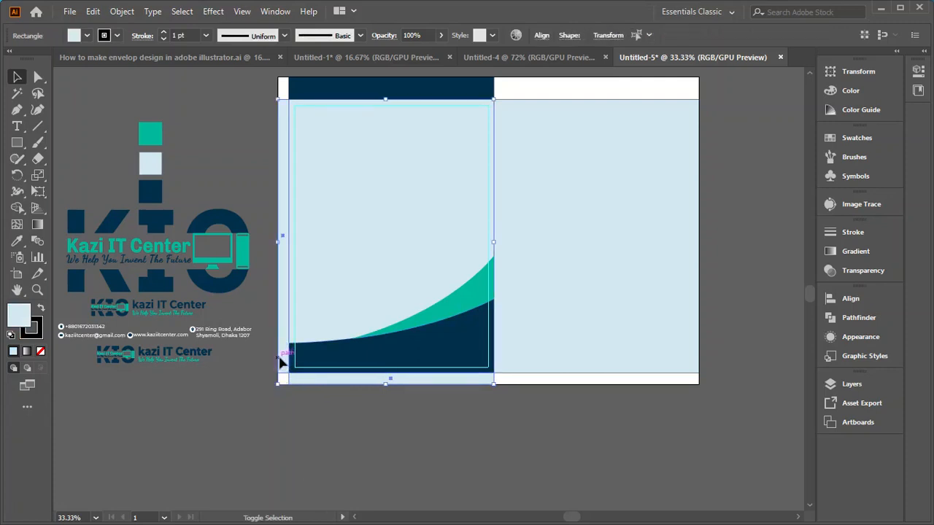
{"action": "left_click", "coordinate": [17, 241]}
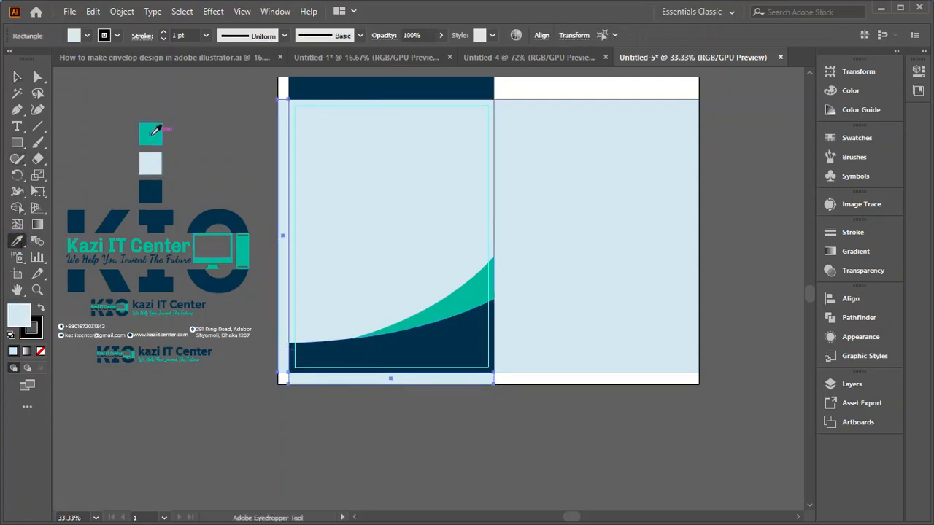
{"action": "left_click", "coordinate": [158, 130]}
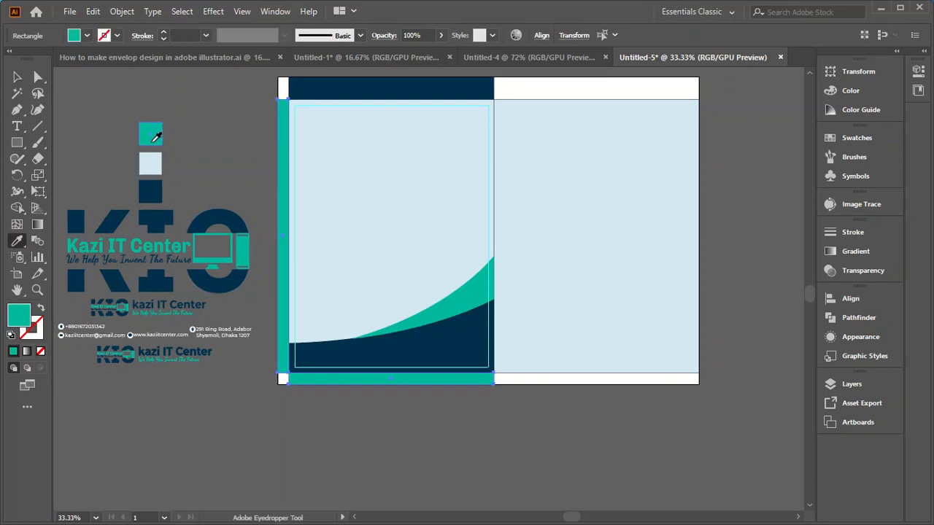
{"action": "left_click", "coordinate": [17, 77]}
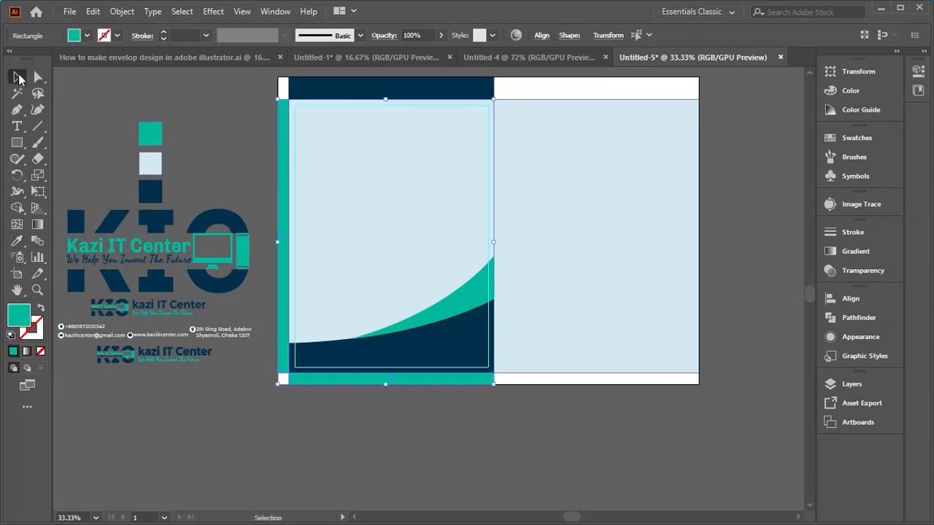
{"action": "left_click", "coordinate": [204, 125]}
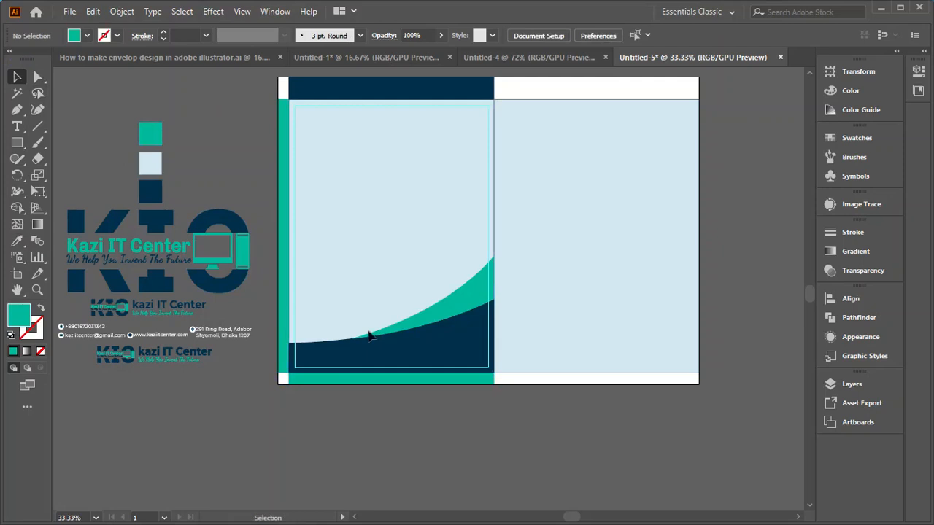
- Move the lower small horizontal logo to the top of the left panel and the large KIO logo to the panel's middle
{"action": "left_click", "coordinate": [151, 357]}
{"action": "left_click_drag", "start_coordinate": [149, 358], "coordinate": [392, 122]}
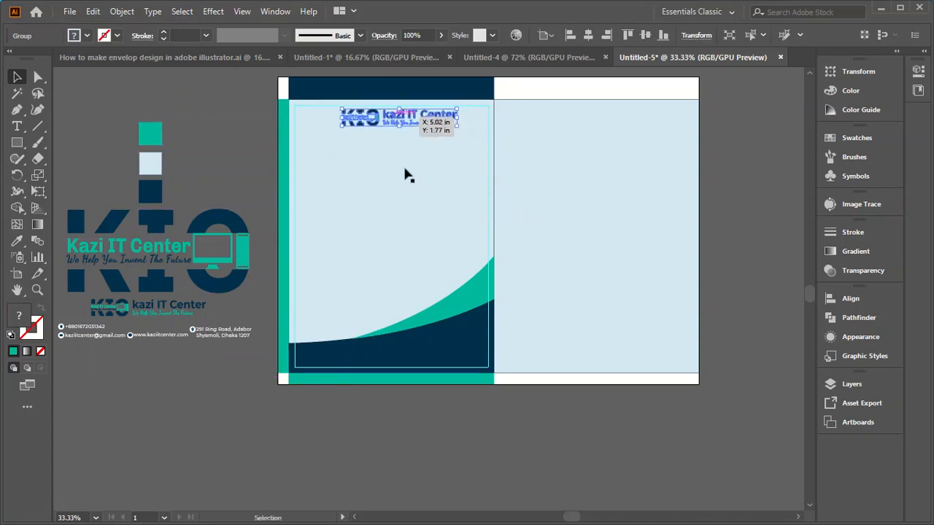
{"action": "left_click", "coordinate": [342, 465]}
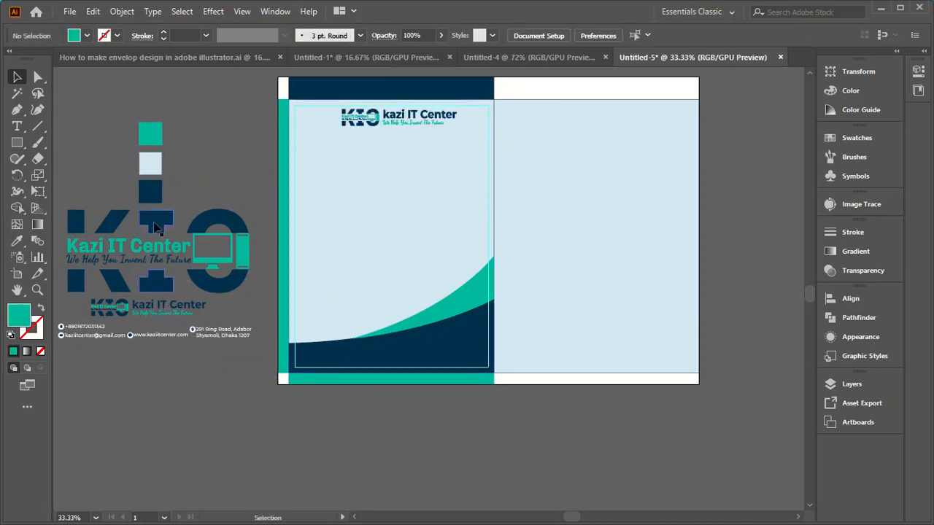
{"action": "left_click_drag", "start_coordinate": [154, 220], "coordinate": [387, 199]}
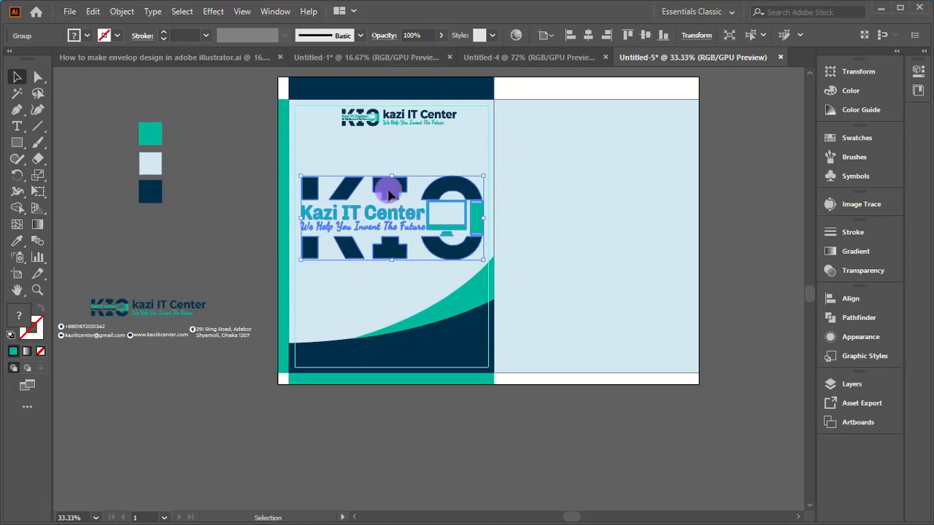
- Copy the large KIO logo onto the right panel and set the copy's opacity to 20%
{"action": "left_click_drag", "start_coordinate": [389, 191], "coordinate": [588, 189]}
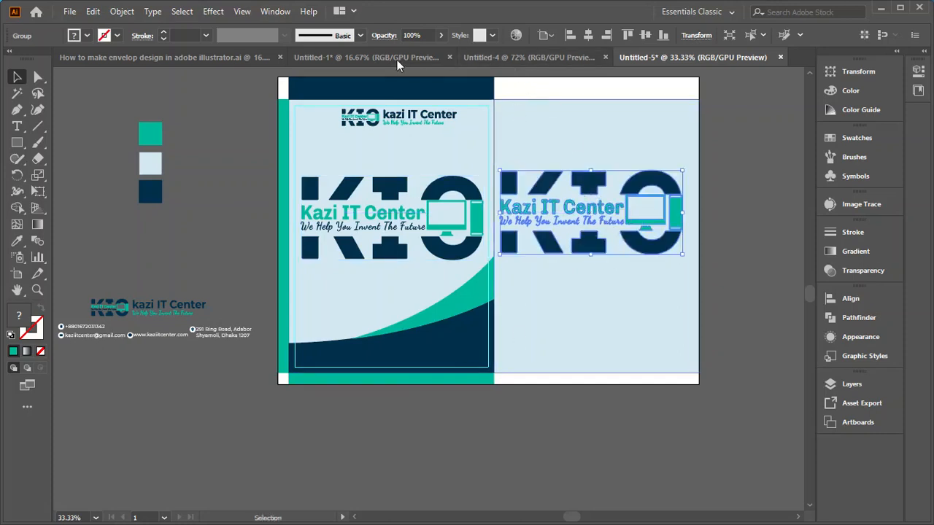
{"action": "left_click", "coordinate": [420, 35]}
{"action": "type", "text": "20"}
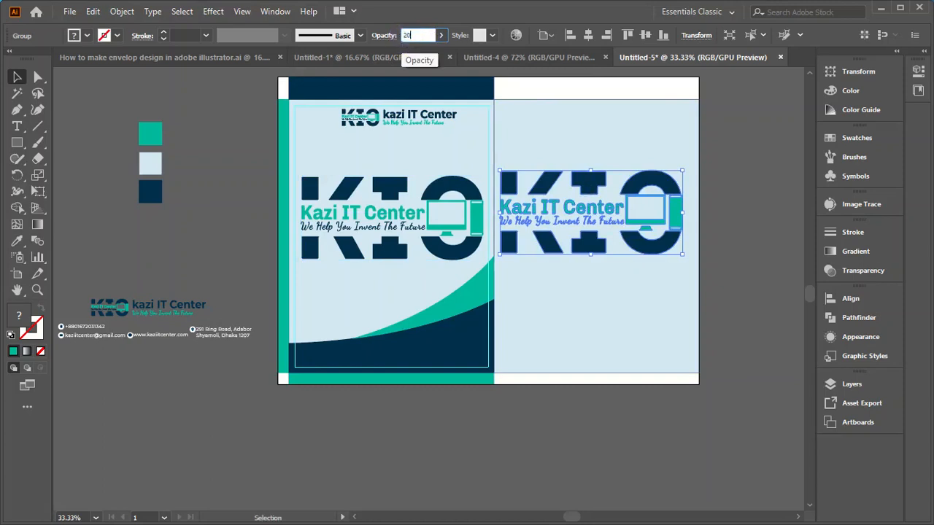
{"action": "left_click", "coordinate": [240, 191]}
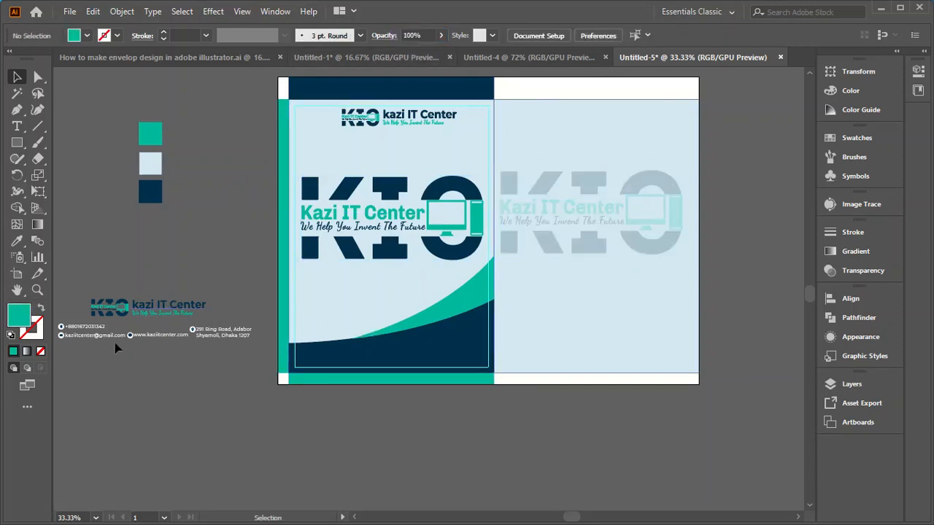
- Copy the contact details group onto the navy area at the left panel's bottom and bring the copy to the front
{"action": "left_click", "coordinate": [143, 343]}
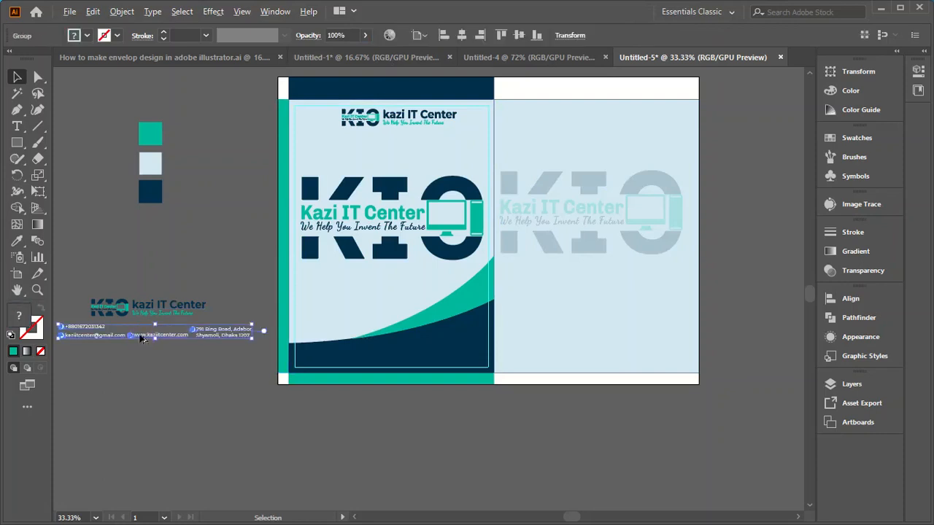
{"action": "left_click_drag", "start_coordinate": [142, 337], "coordinate": [378, 363]}
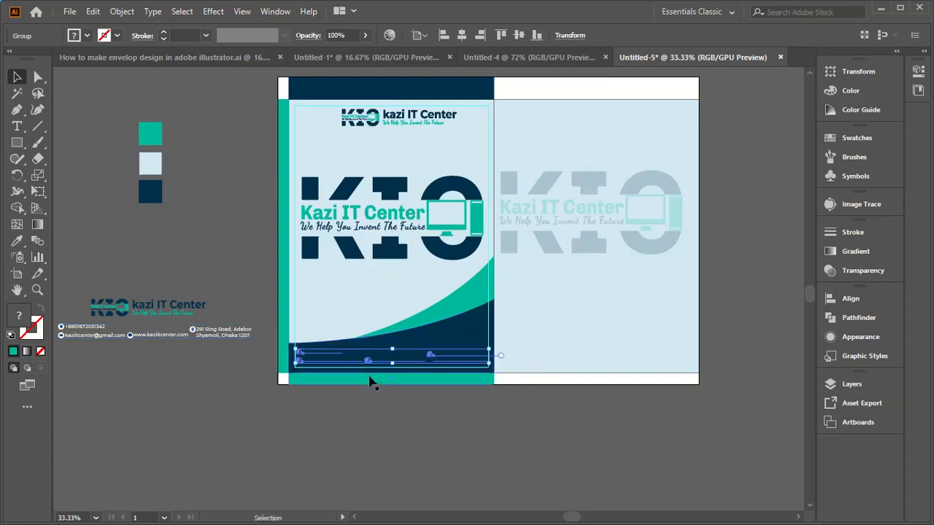
{"action": "right_click", "coordinate": [357, 357]}
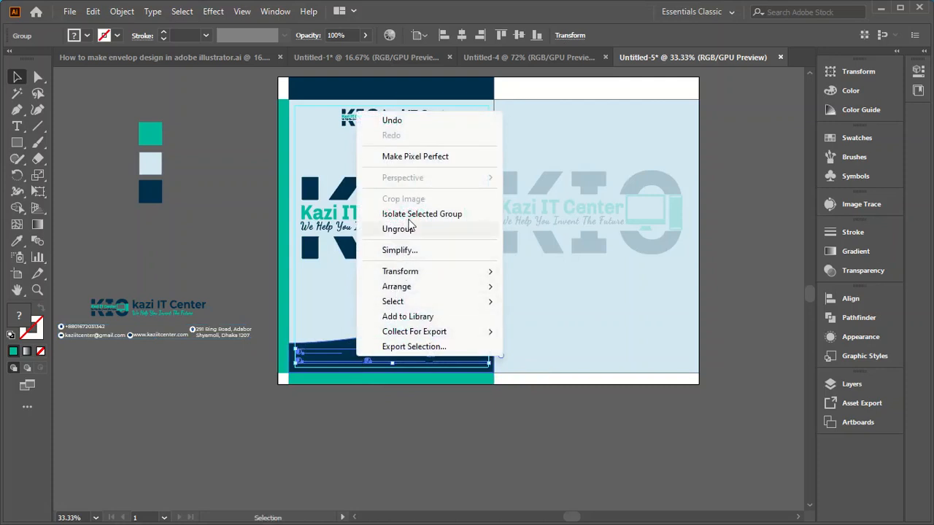
{"action": "mouse_move", "coordinate": [412, 289]}
{"action": "left_click", "coordinate": [556, 286]}
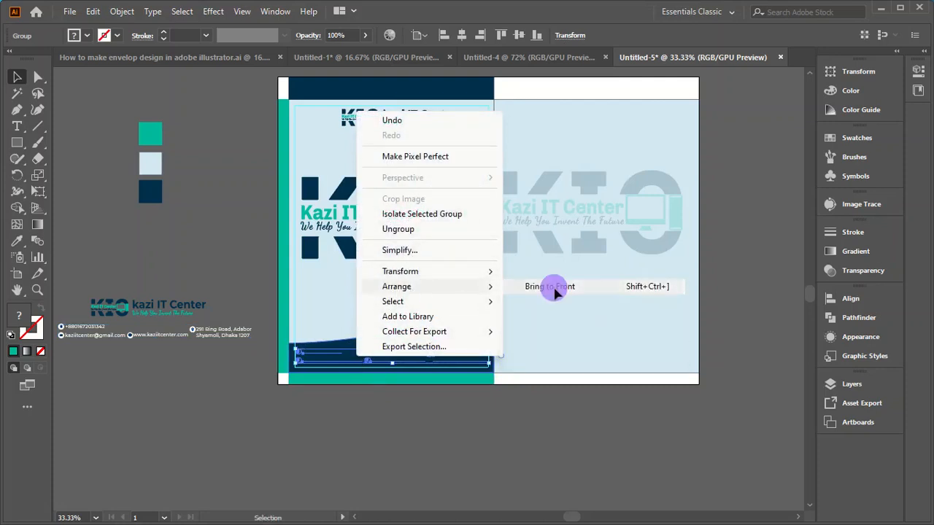
{"action": "left_click", "coordinate": [411, 419]}
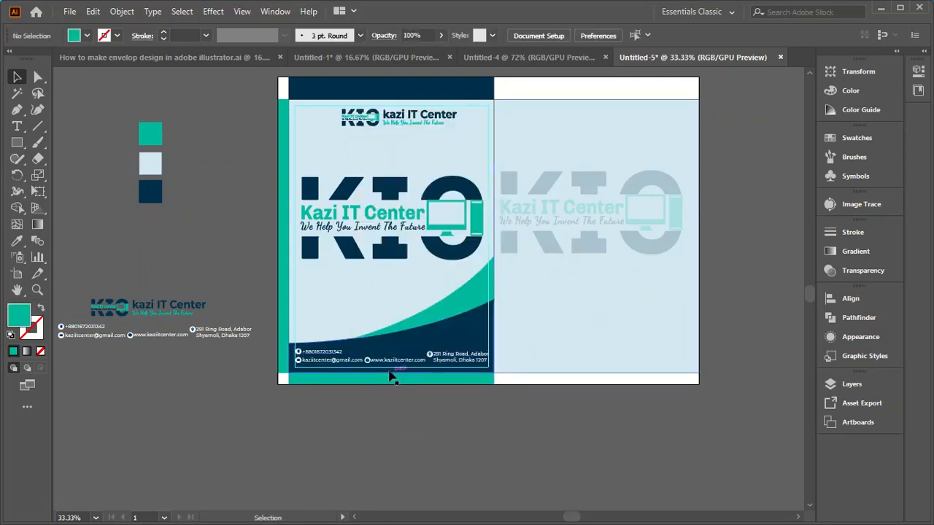
- Shift the copied contact details slightly to line up with the left margin guide, and check that the address fits inside the opposite guide
{"action": "scroll", "coordinate": [367, 377], "scroll_direction": "up", "scroll_amount": 1}
{"action": "scroll", "coordinate": [367, 378], "scroll_direction": "up", "scroll_amount": 3}
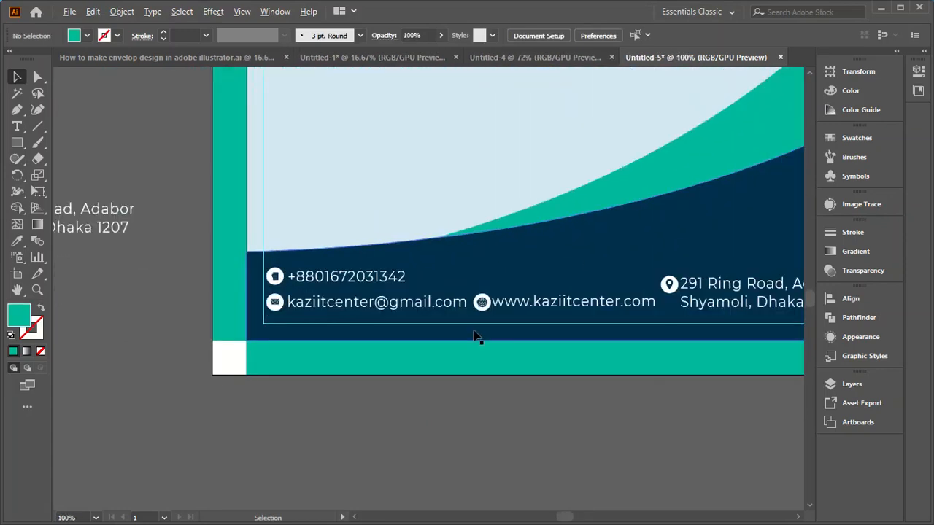
{"action": "left_click_drag", "start_coordinate": [336, 280], "coordinate": [334, 285]}
{"action": "left_click", "coordinate": [338, 438]}
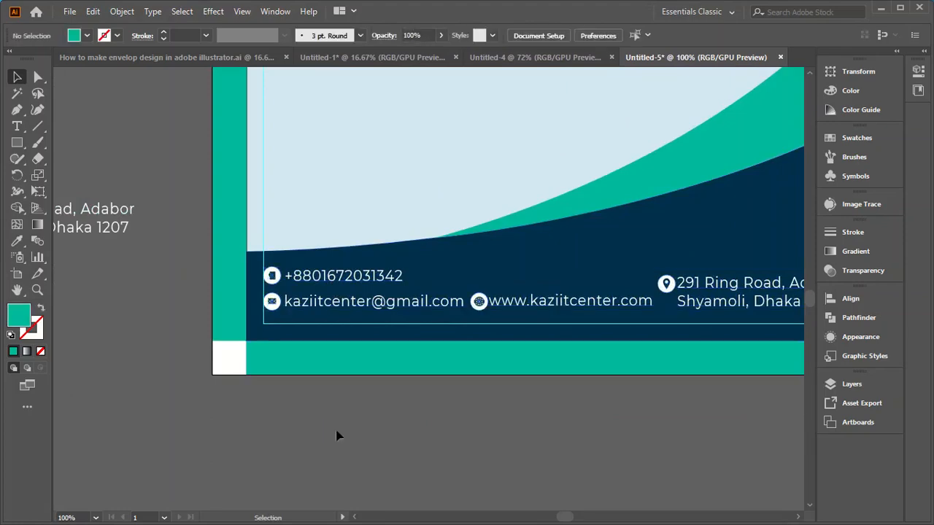
{"action": "scroll", "coordinate": [303, 407], "scroll_direction": "down", "scroll_amount": 2}
{"action": "scroll", "coordinate": [540, 350], "scroll_direction": "up", "scroll_amount": 4}
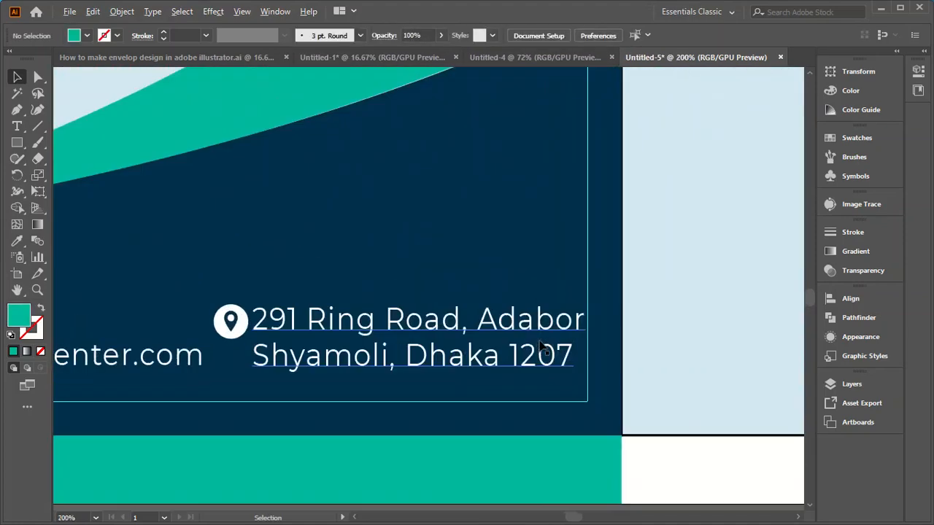
{"action": "scroll", "coordinate": [540, 350], "scroll_direction": "down", "scroll_amount": 4}
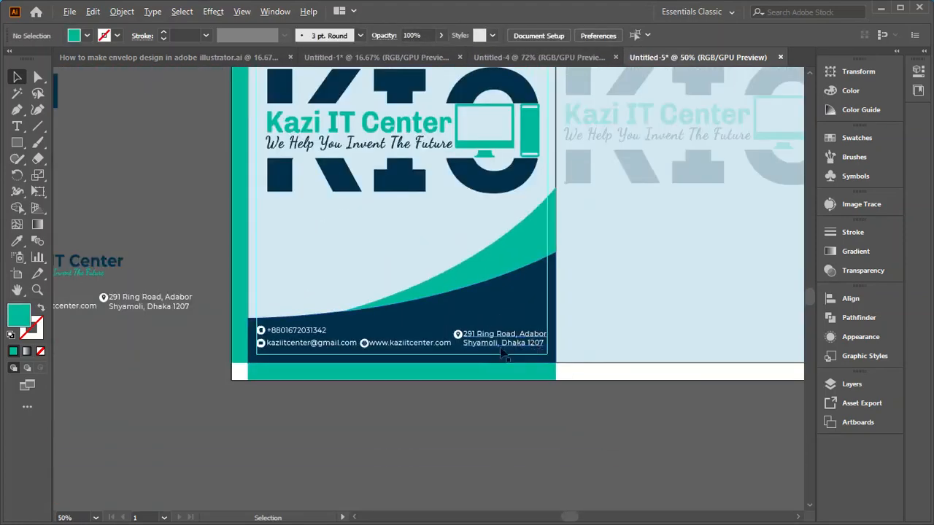
{"action": "scroll", "coordinate": [284, 351], "scroll_direction": "up", "scroll_amount": 1}
{"action": "scroll", "coordinate": [296, 350], "scroll_direction": "down", "scroll_amount": 2}
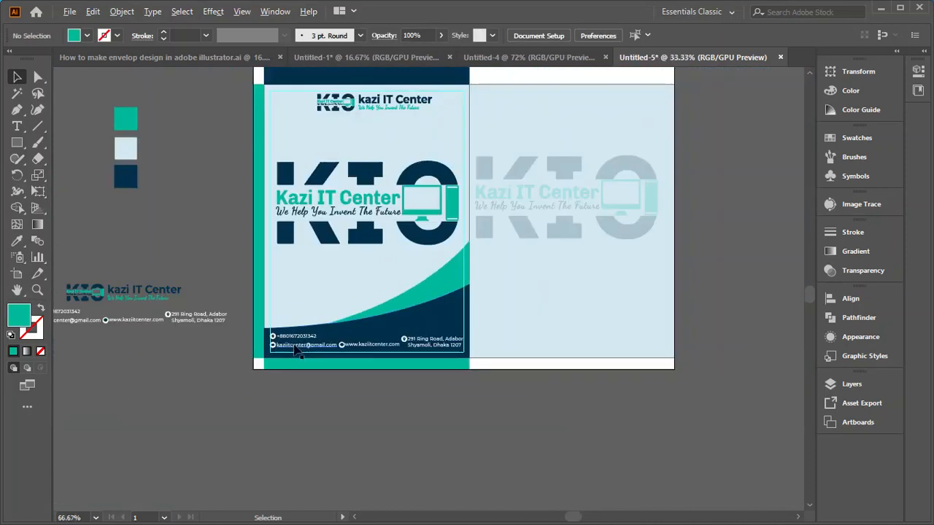
{"action": "scroll", "coordinate": [296, 351], "scroll_direction": "down", "scroll_amount": 1}
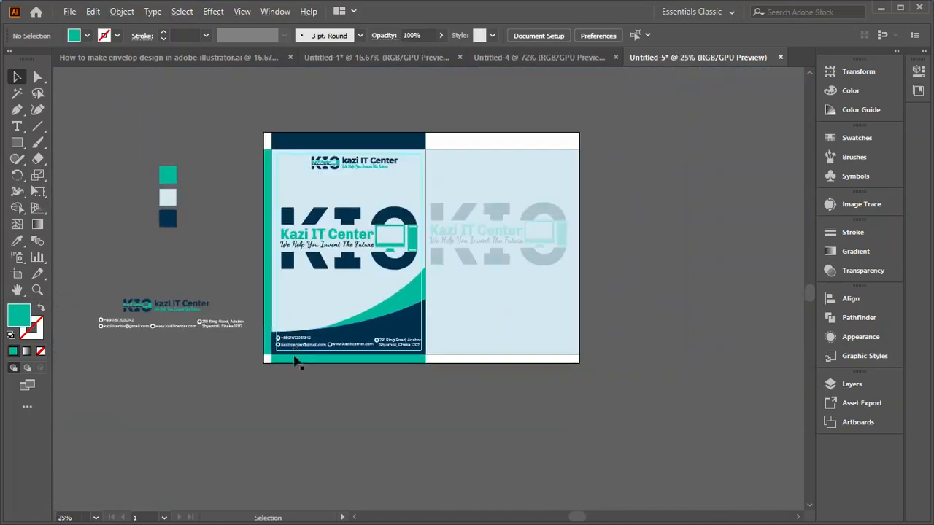
- Taper the navy top flap by moving its two outer corner points slightly inward with the Direct Selection tool
{"action": "left_click", "coordinate": [348, 141]}
{"action": "left_click", "coordinate": [37, 77]}
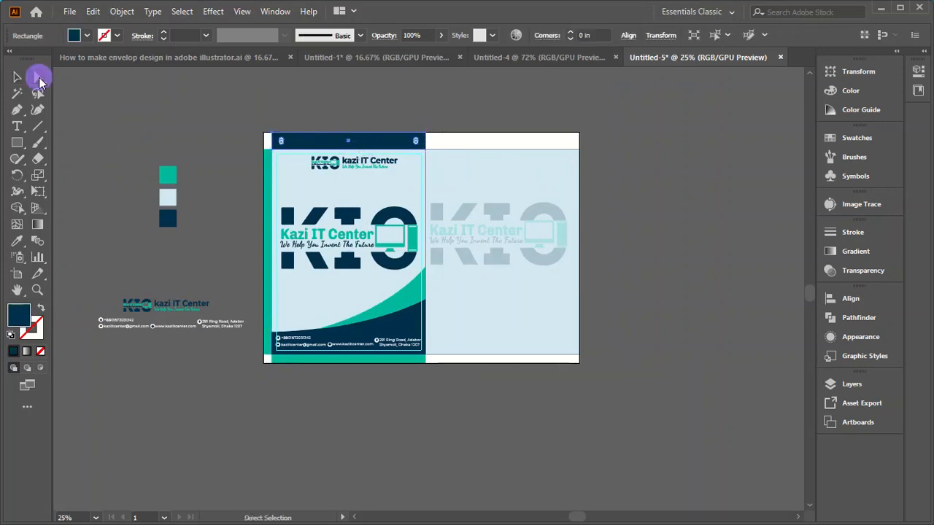
{"action": "left_click", "coordinate": [426, 134]}
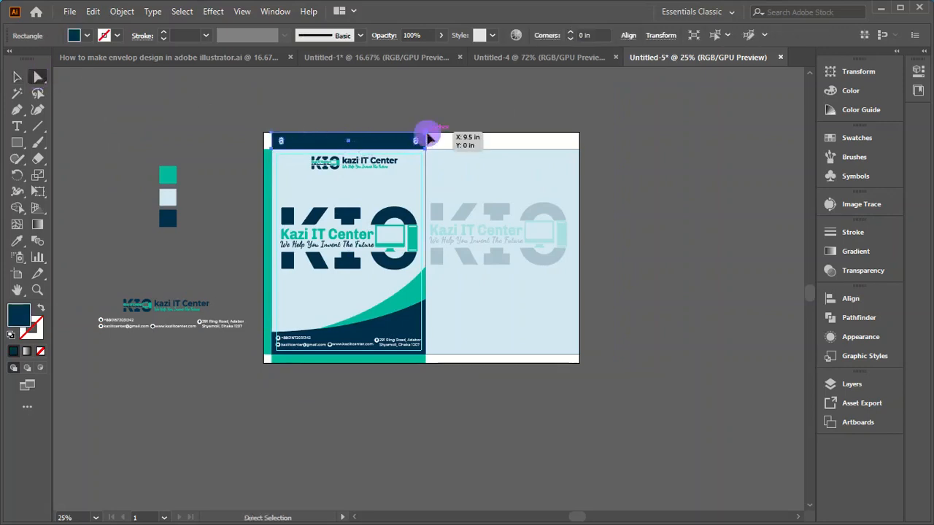
{"action": "key", "text": "shift+Left"}
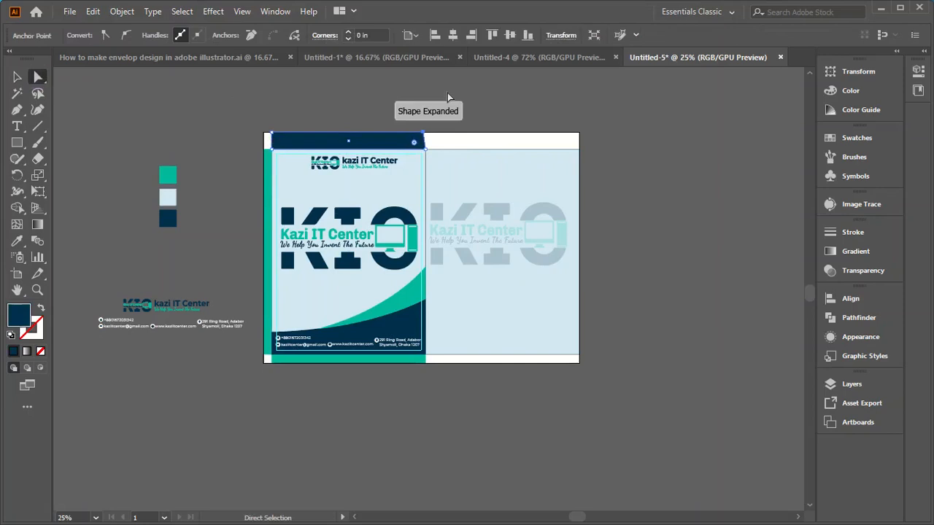
{"action": "left_click", "coordinate": [272, 133]}
{"action": "key", "text": "shift+Right"}
{"action": "key", "text": "shift+Right"}
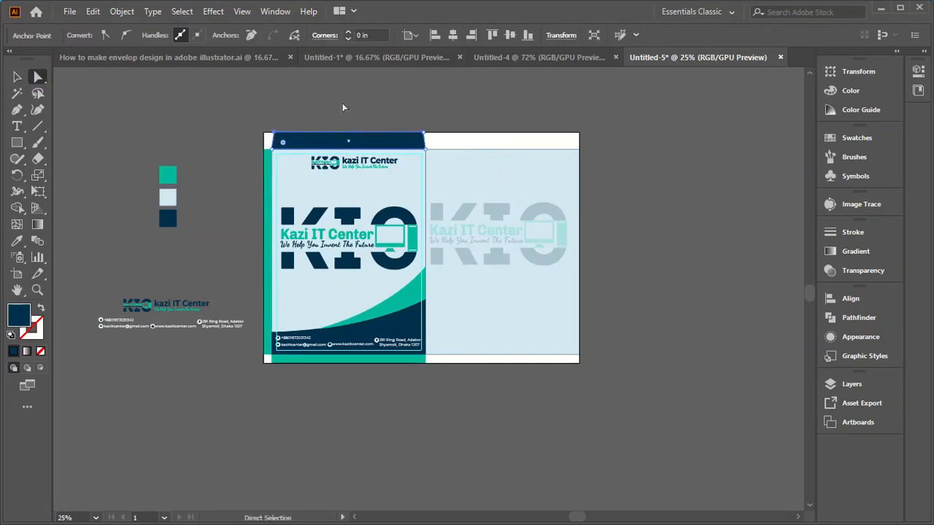
- Taper the teal left flap by moving its upper outer corner slightly down and its lower outer corner slightly up
{"action": "left_click", "coordinate": [265, 198]}
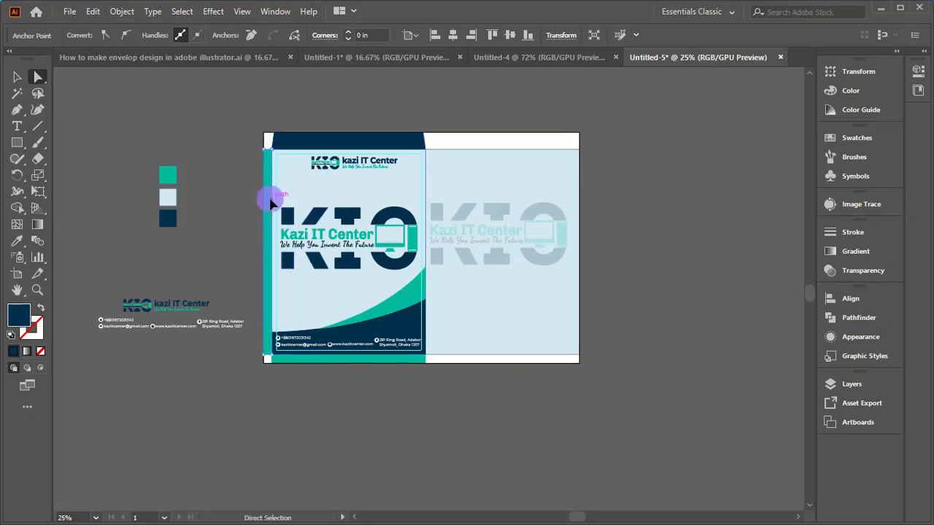
{"action": "left_click", "coordinate": [268, 151]}
{"action": "key", "text": "shift+Right"}
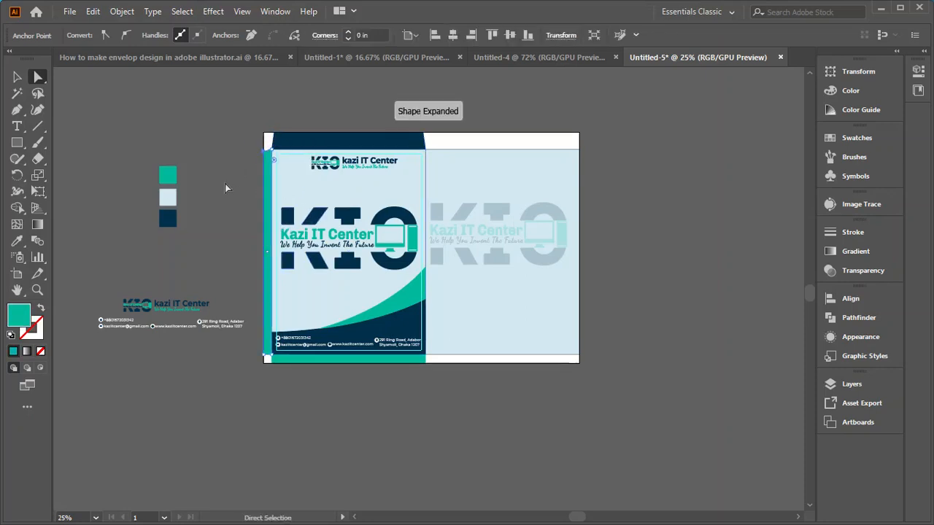
{"action": "left_click", "coordinate": [262, 354]}
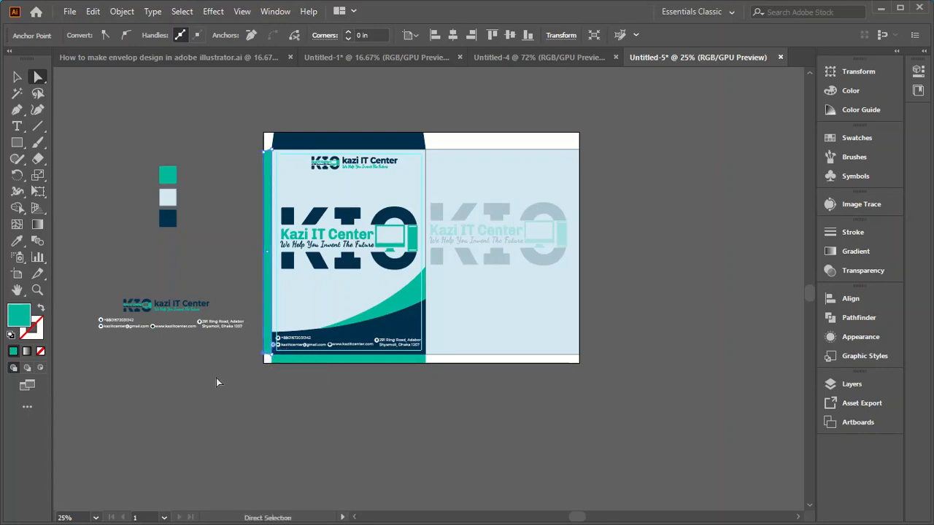
- Taper the teal bottom flap by moving its two lower corner points slightly inward, and deselect it
{"action": "left_click", "coordinate": [337, 359]}
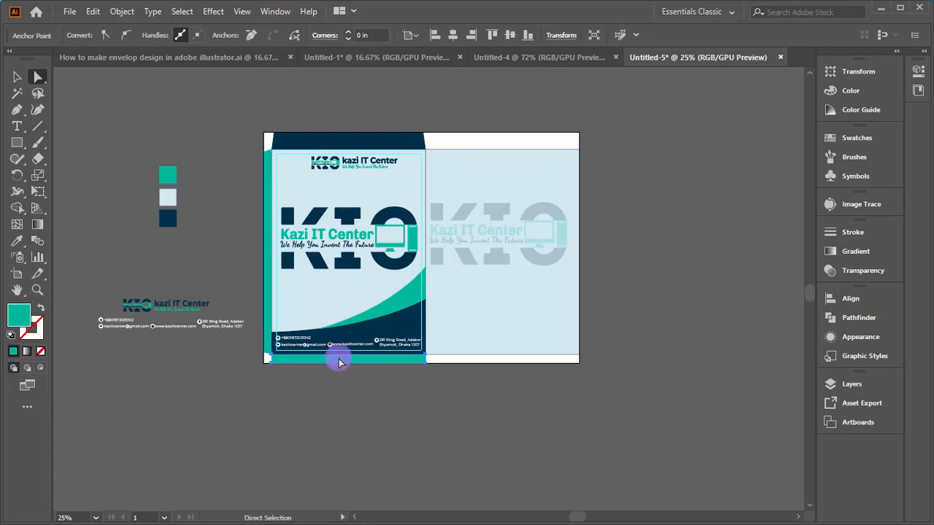
{"action": "left_click", "coordinate": [421, 362]}
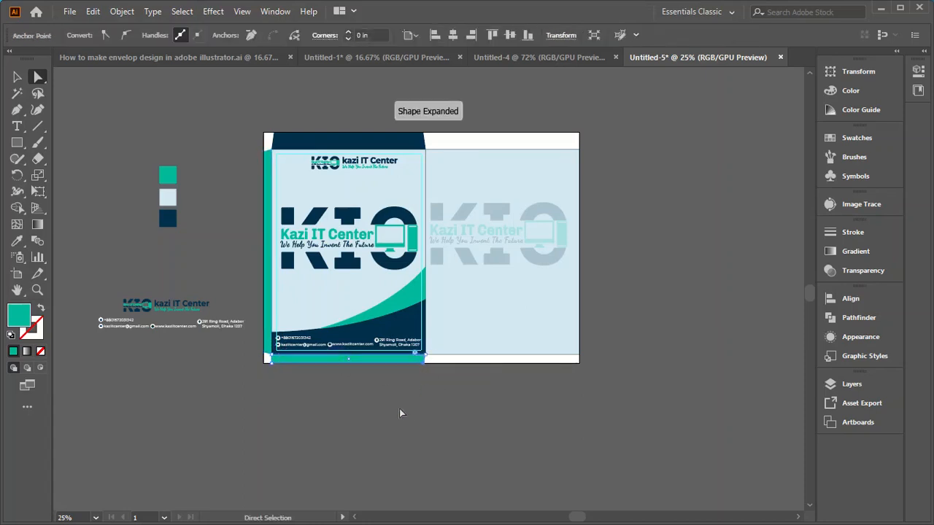
{"action": "left_click", "coordinate": [272, 364]}
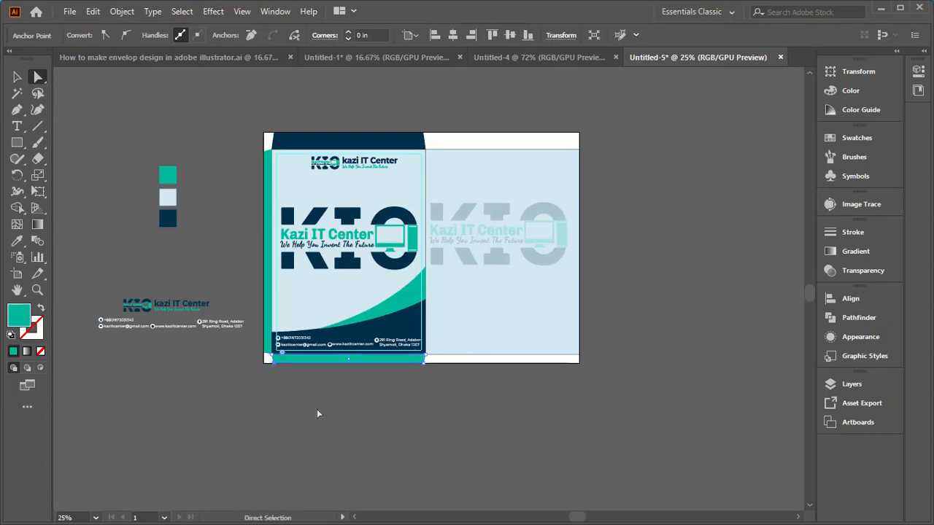
{"action": "left_click", "coordinate": [17, 79]}
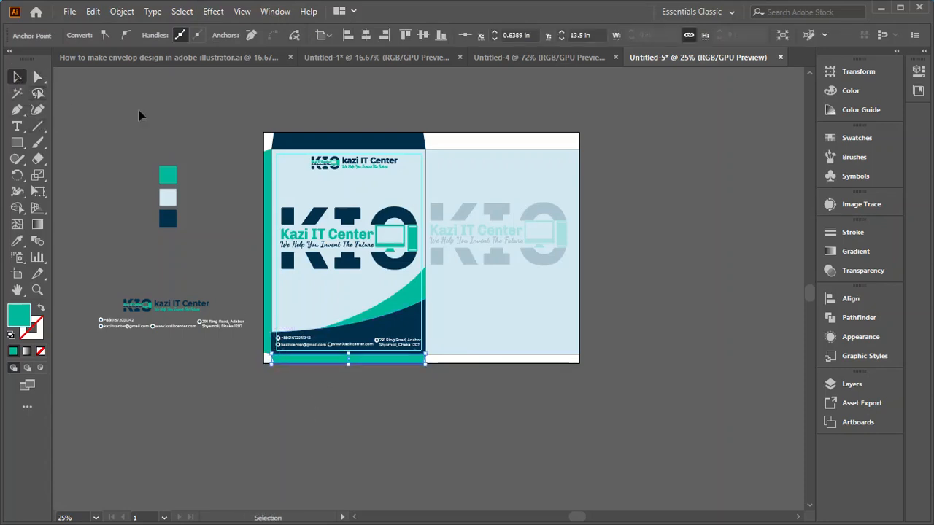
{"action": "left_click", "coordinate": [198, 128]}
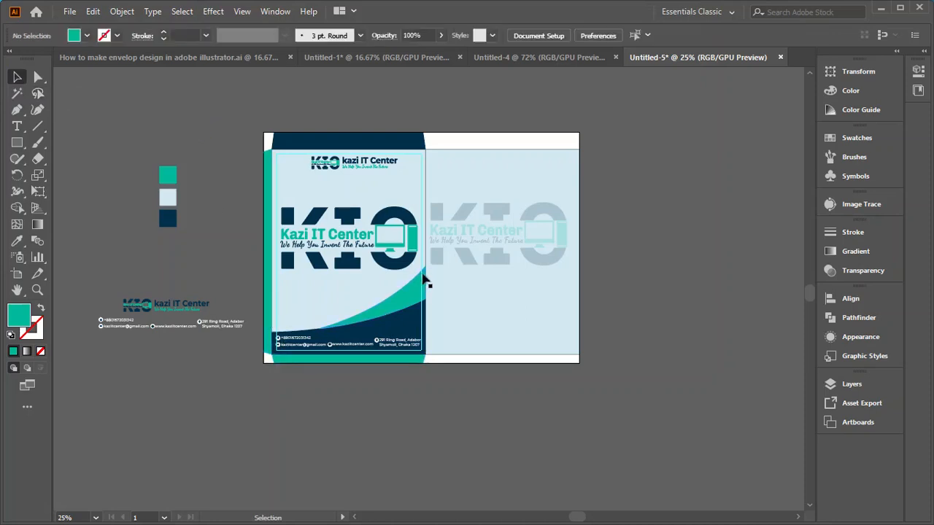
{"action": "scroll", "coordinate": [355, 194], "scroll_direction": "up", "scroll_amount": 2}
{"action": "scroll", "coordinate": [354, 194], "scroll_direction": "down", "scroll_amount": 1}
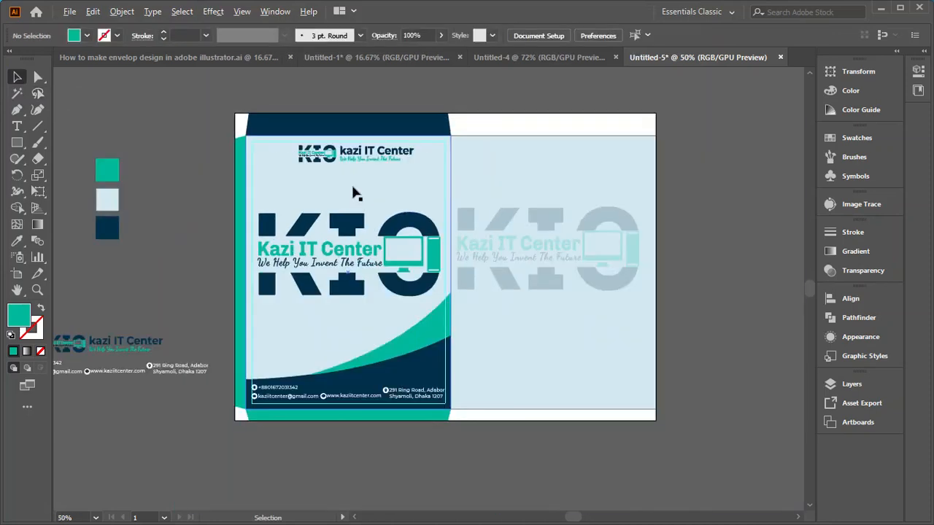
{"action": "left_click", "coordinate": [709, 313]}
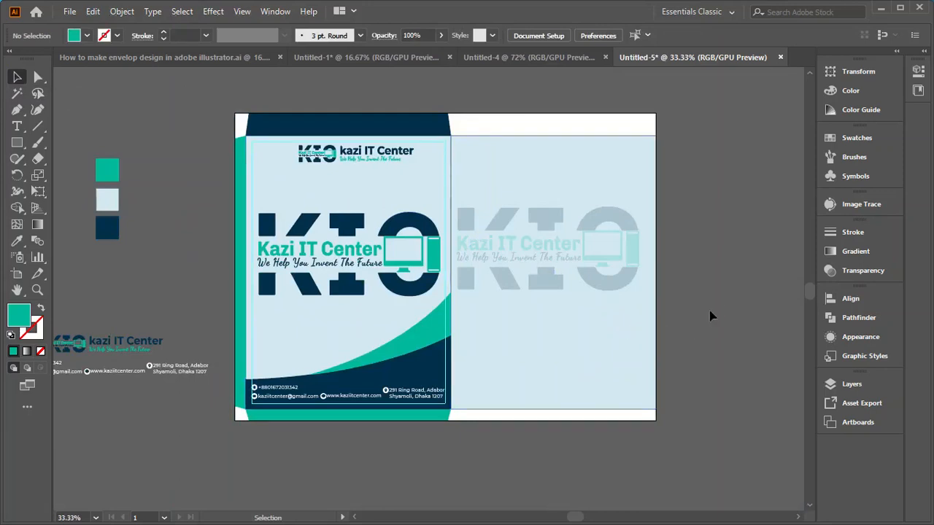